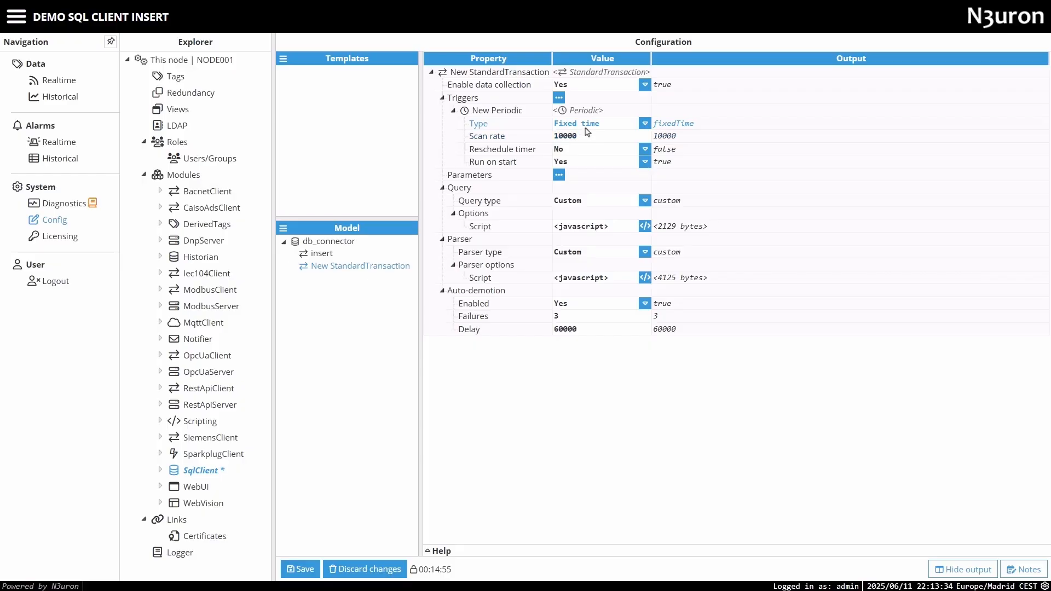
- Switch the periodic trigger's type to Fixed interval, and after that to Cron with the Every minute expression
click(584, 128)
click(581, 152)
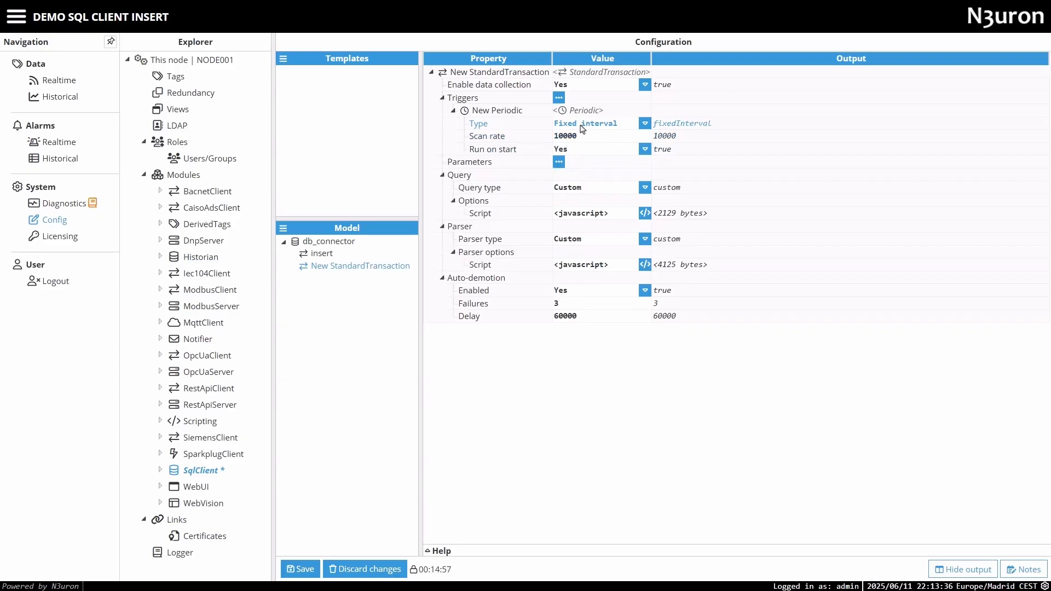
click(583, 124)
click(581, 169)
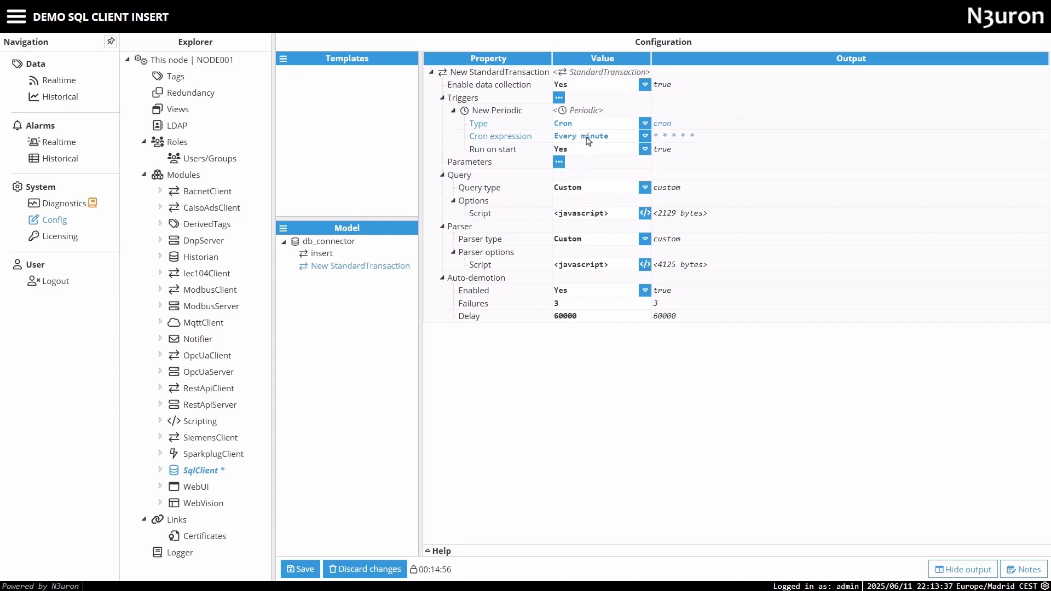
click(587, 139)
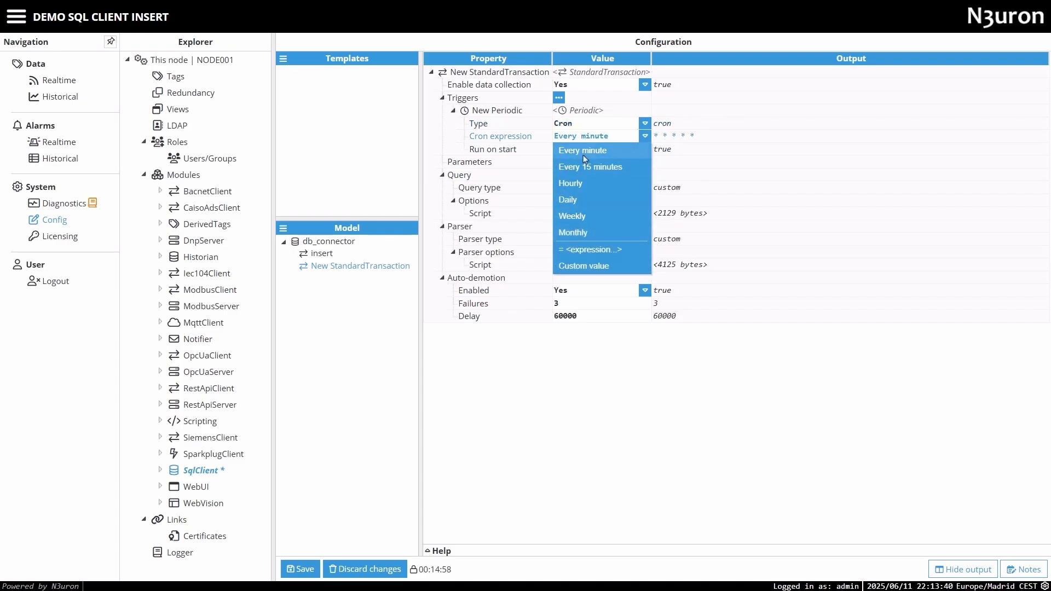
click(582, 150)
- Set the periodic trigger's type back to Fixed time and review its scan rate and reschedule timer settings
click(583, 126)
click(585, 138)
drag(581, 136, 540, 135)
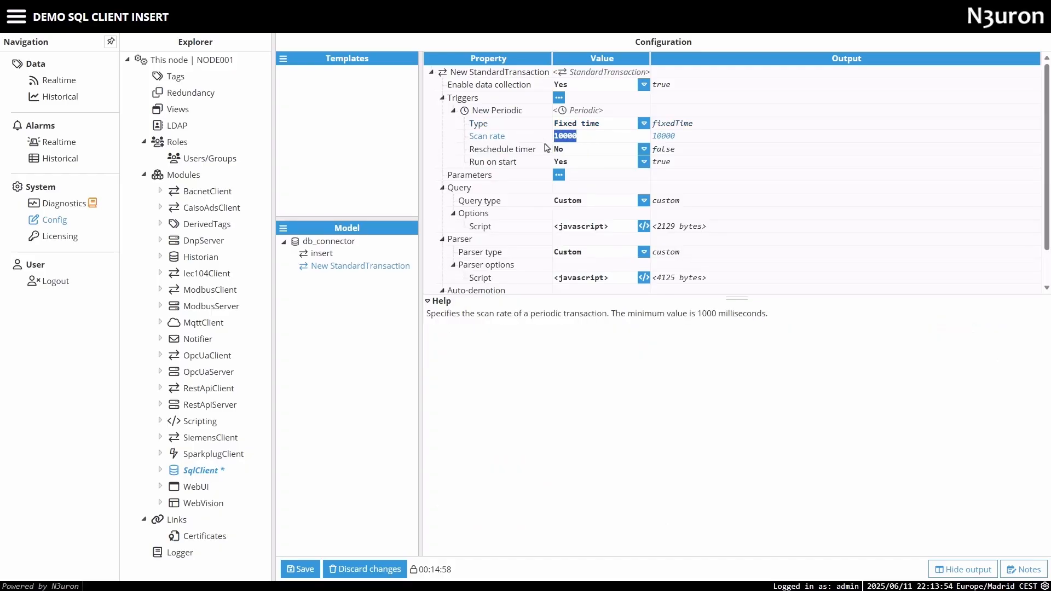
click(497, 153)
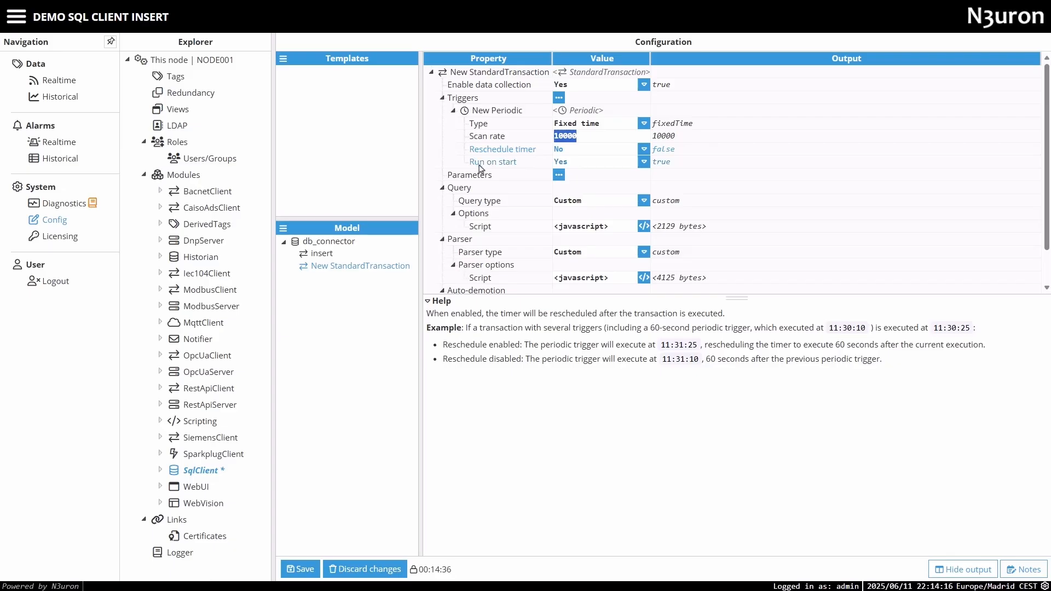
- Add a tag condition trigger that evaluates the Value property of the /Trigger tag
click(578, 124)
click(572, 156)
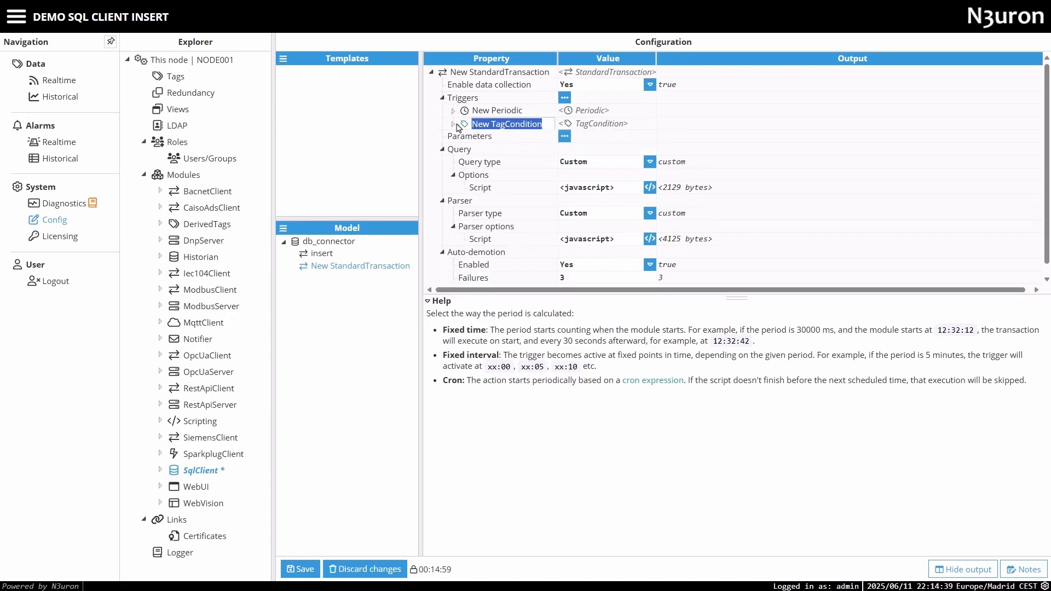
click(454, 125)
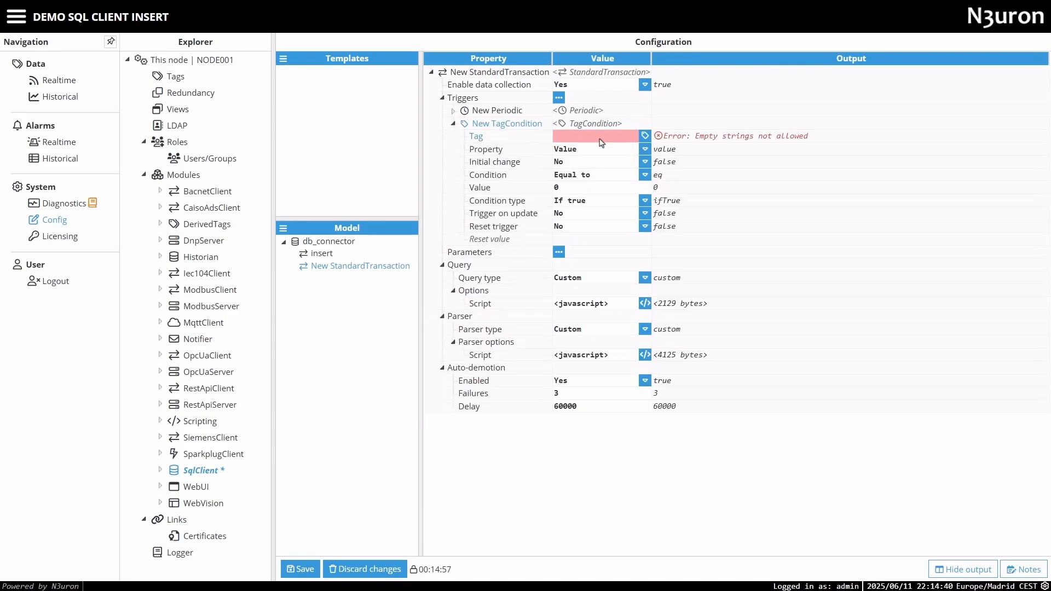
click(645, 136)
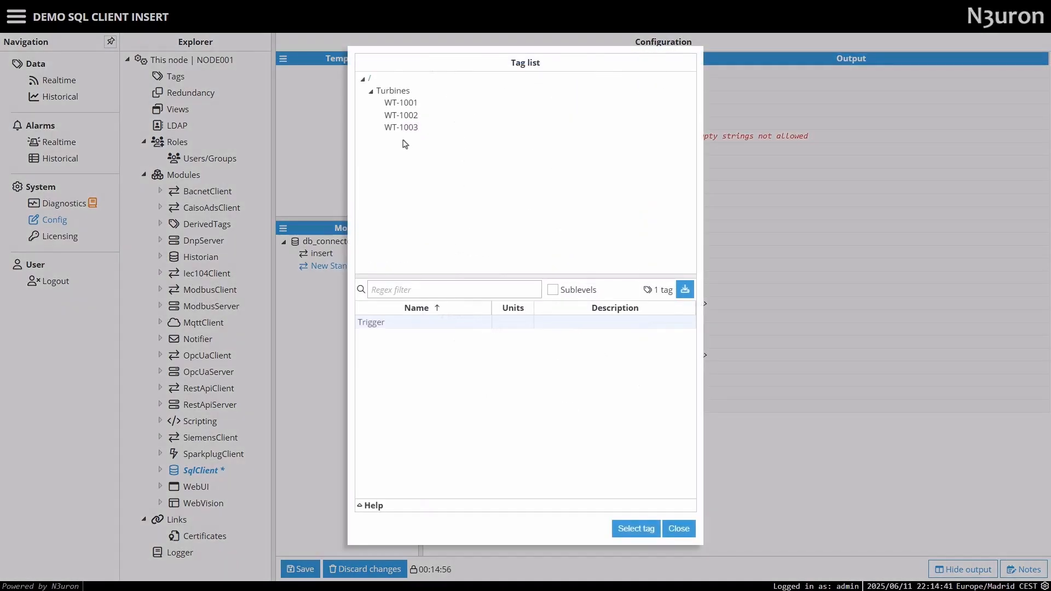
click(378, 325)
click(635, 529)
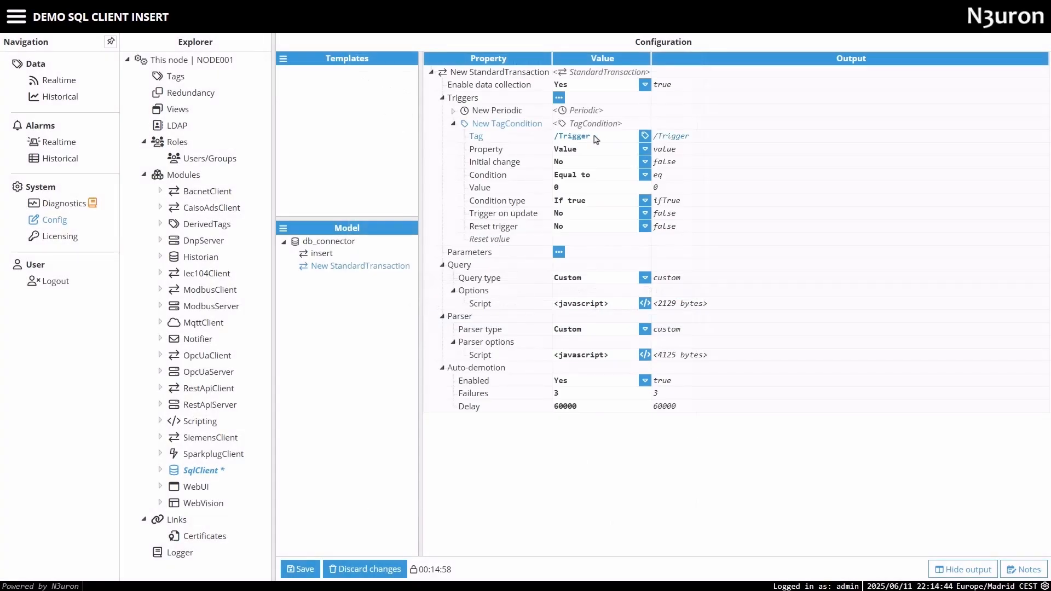
click(585, 152)
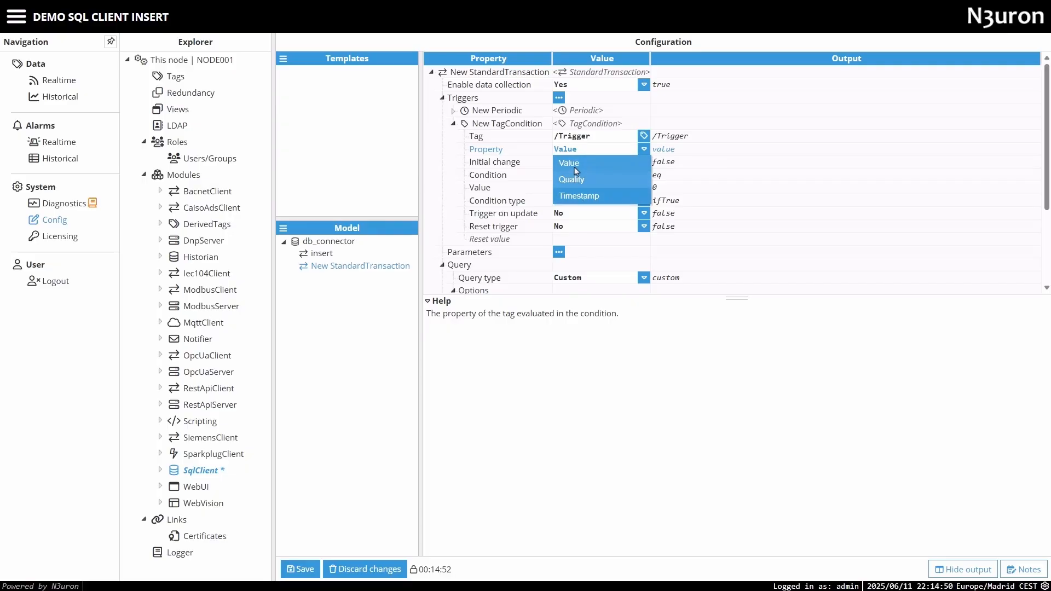
click(574, 167)
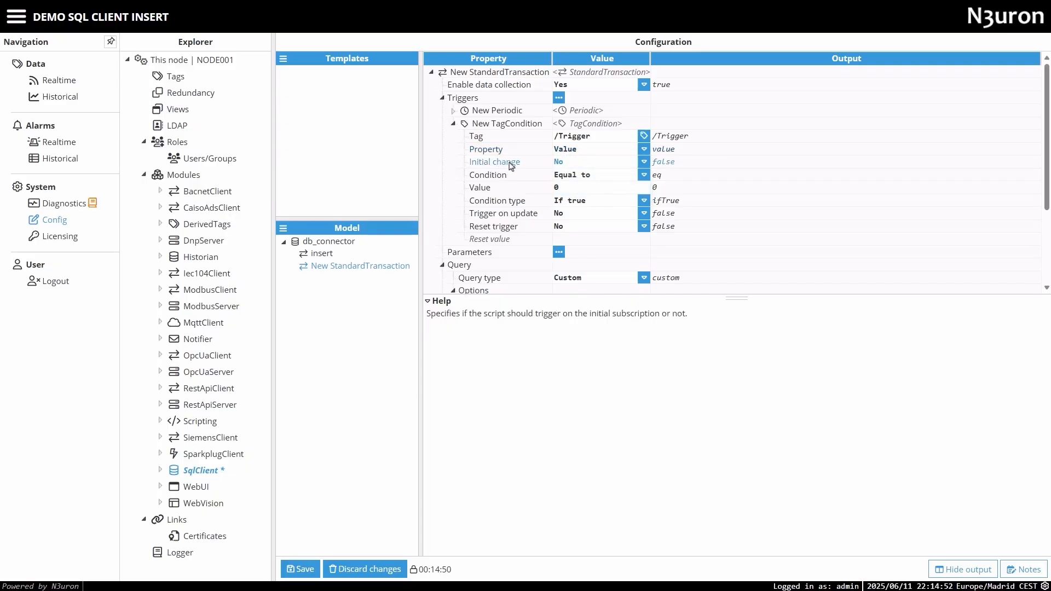
- Add a parameter to the new transaction and set its parameter type to Multiple tags (Filter)
click(453, 123)
click(559, 136)
click(581, 155)
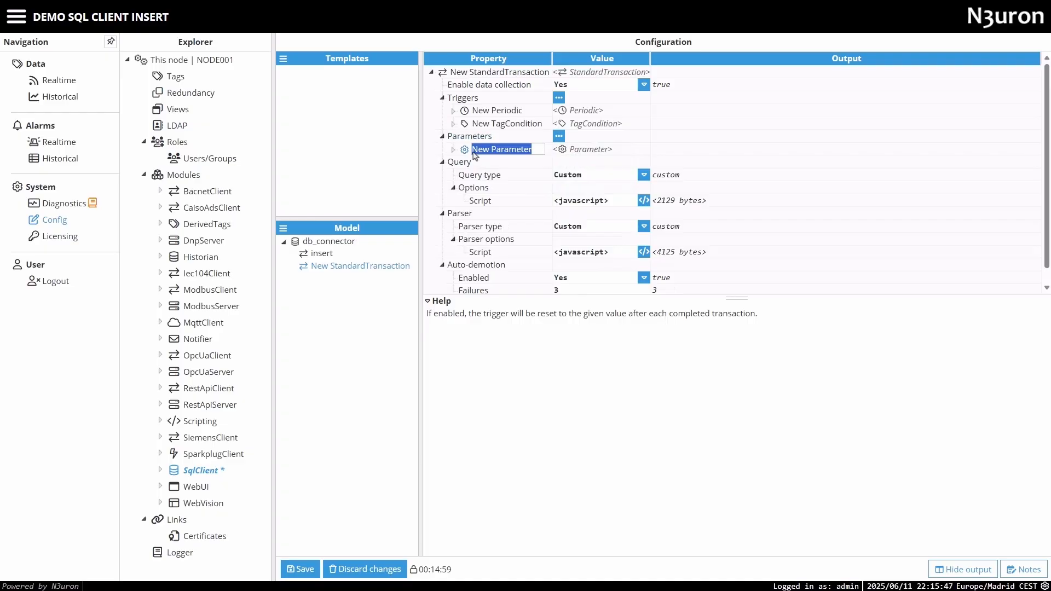
click(453, 149)
click(586, 163)
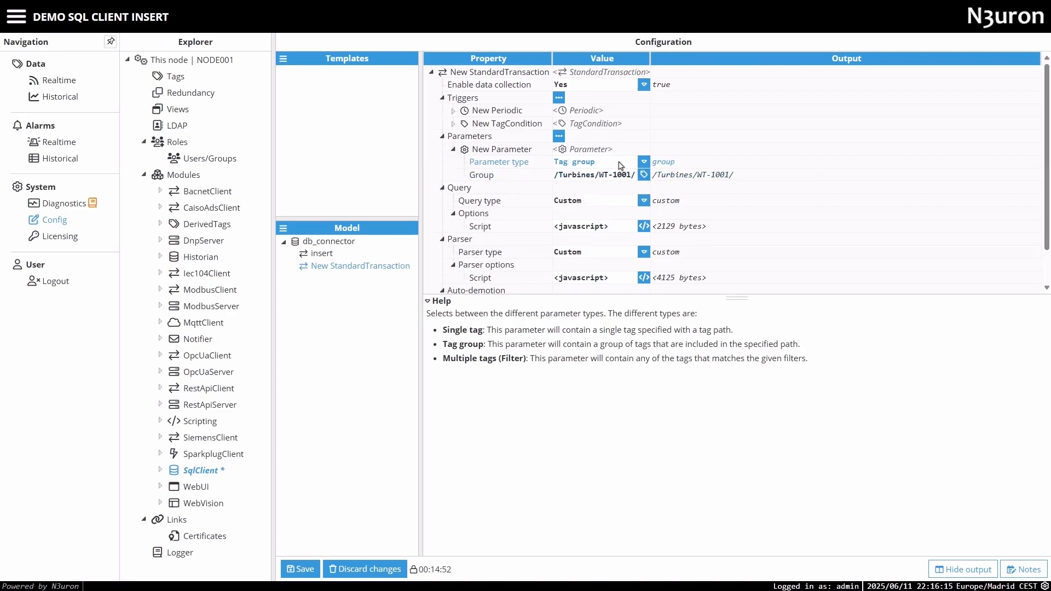
click(620, 165)
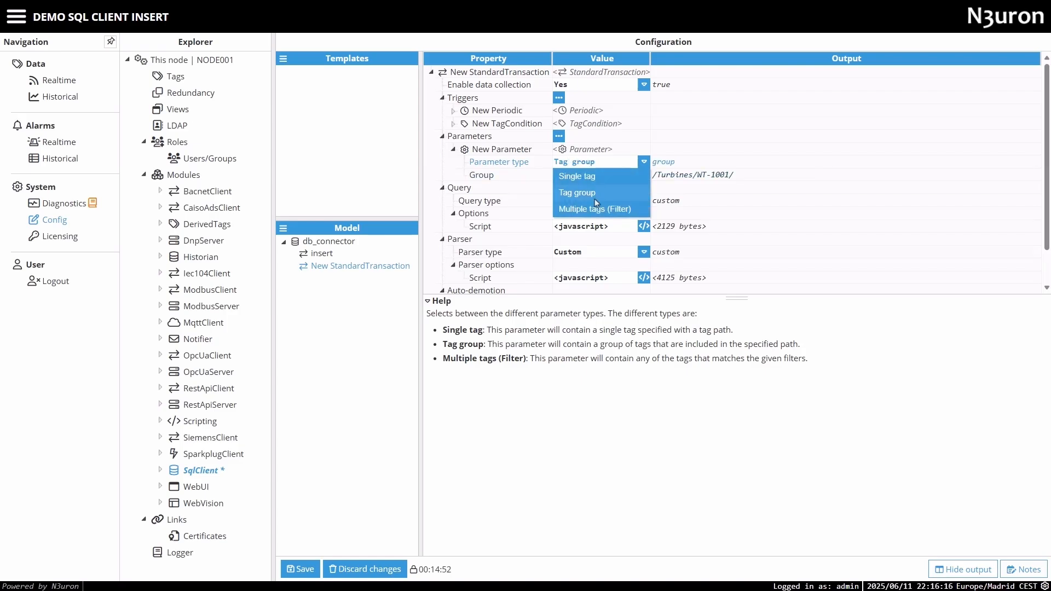
click(597, 209)
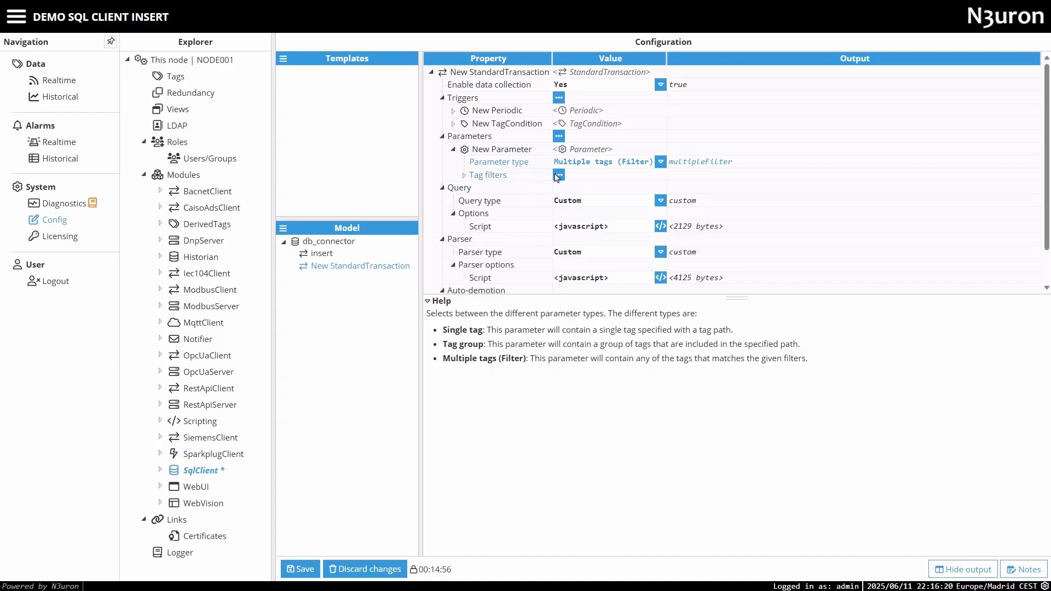
- Add a tag filter path to the new parameter and review its filter mode options
click(559, 176)
click(578, 195)
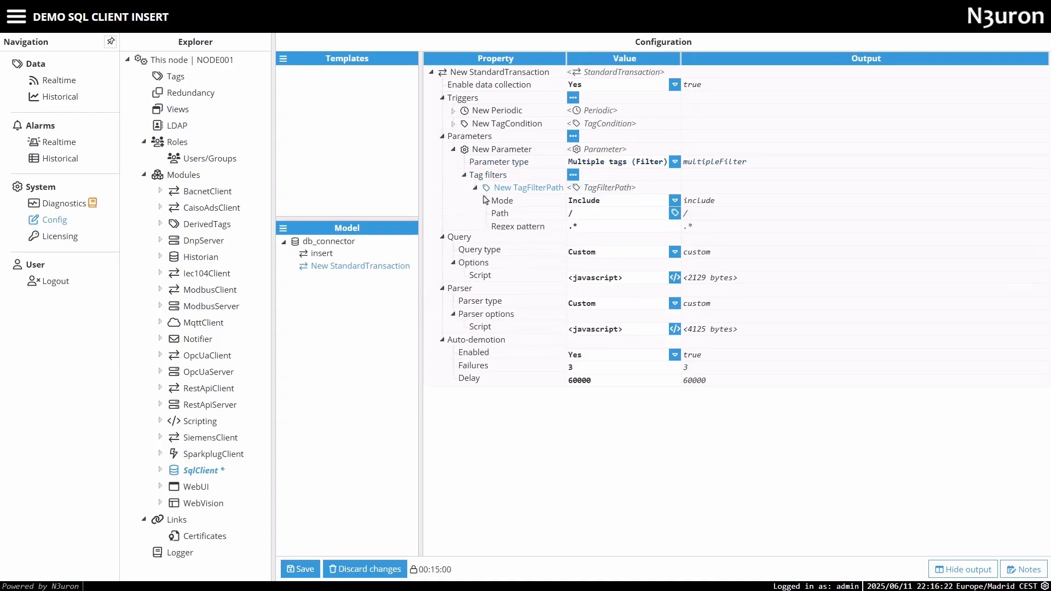
click(603, 203)
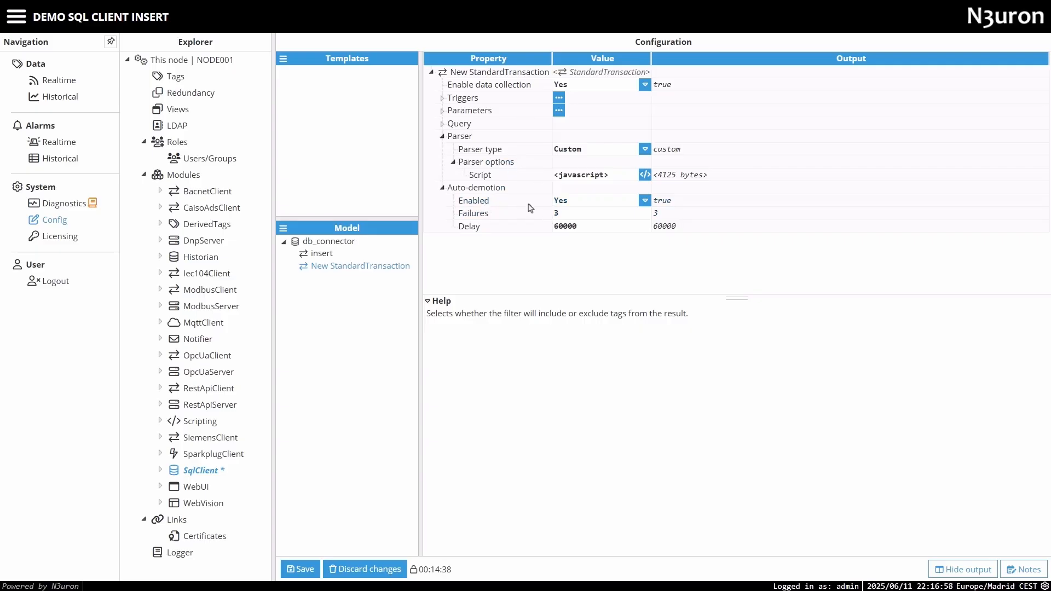
- Delete the new standard transaction from the db_connector model and open the insert transaction's configuration
click(565, 226)
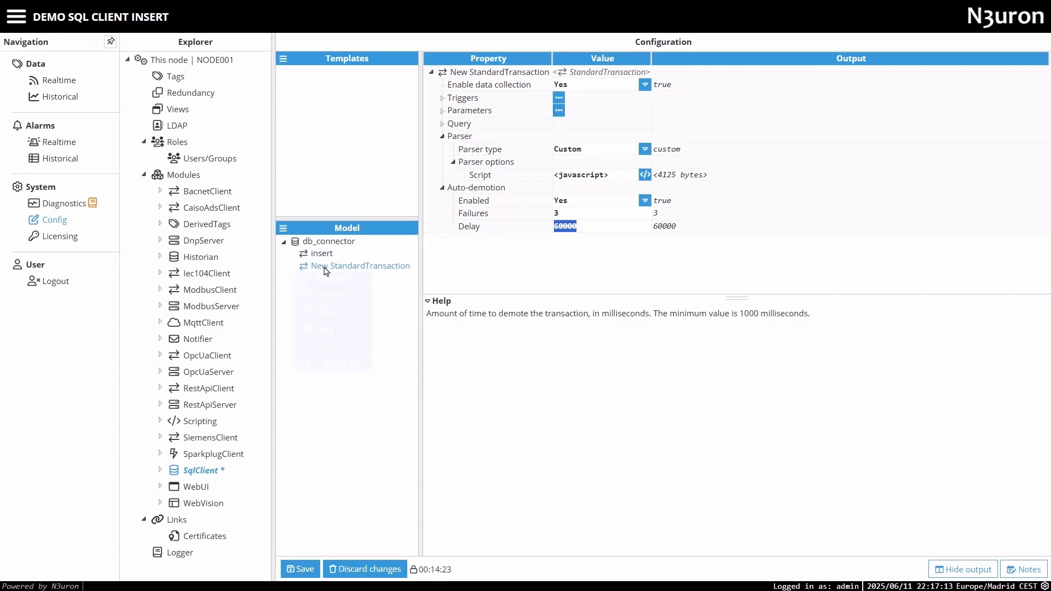
click(319, 321)
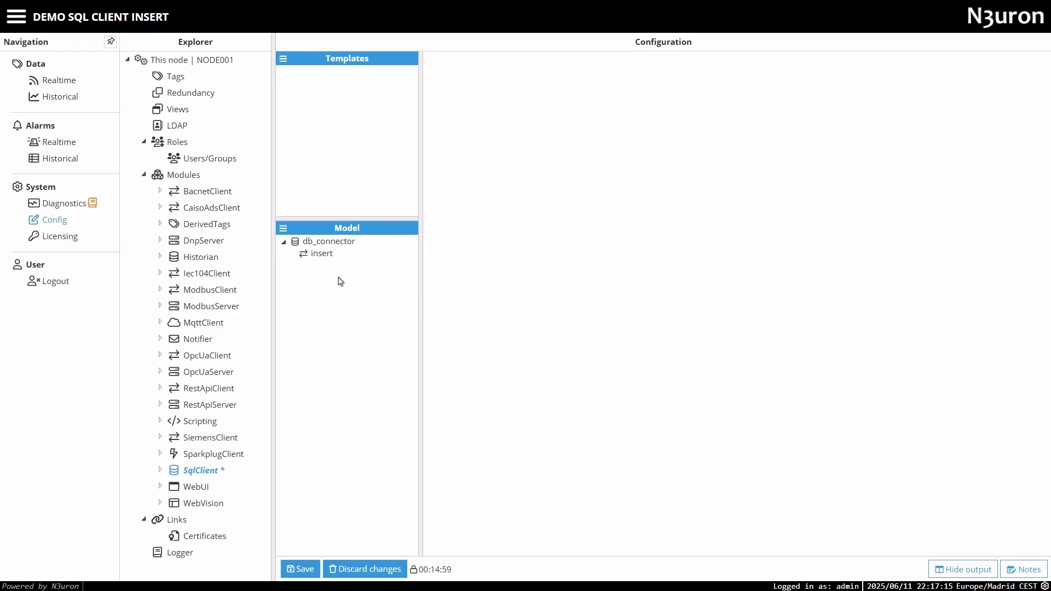
click(322, 254)
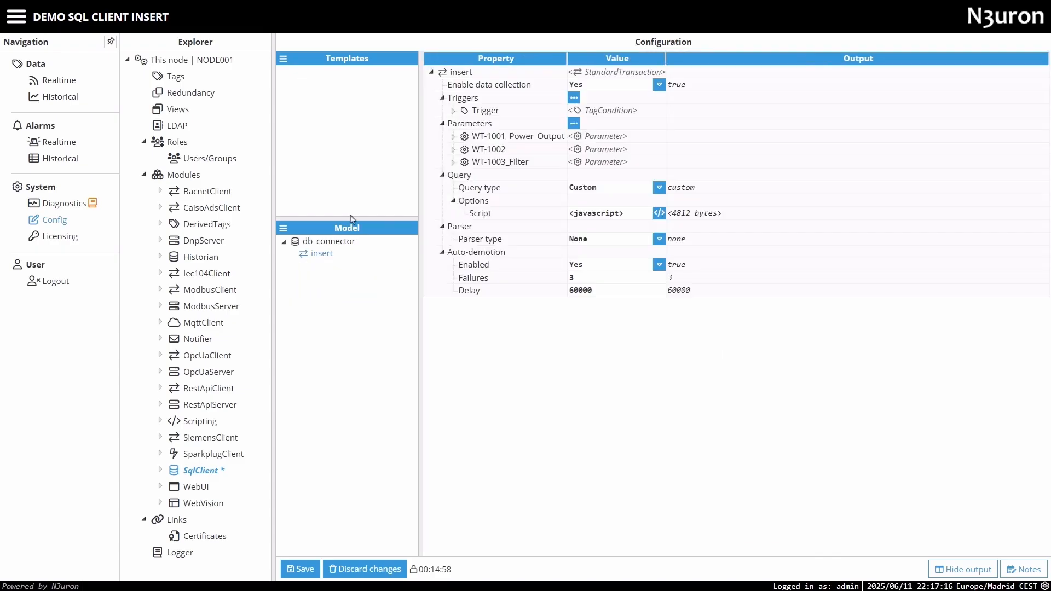
- Review the insert transaction's tag condition trigger, including its condition value and reset value
click(453, 111)
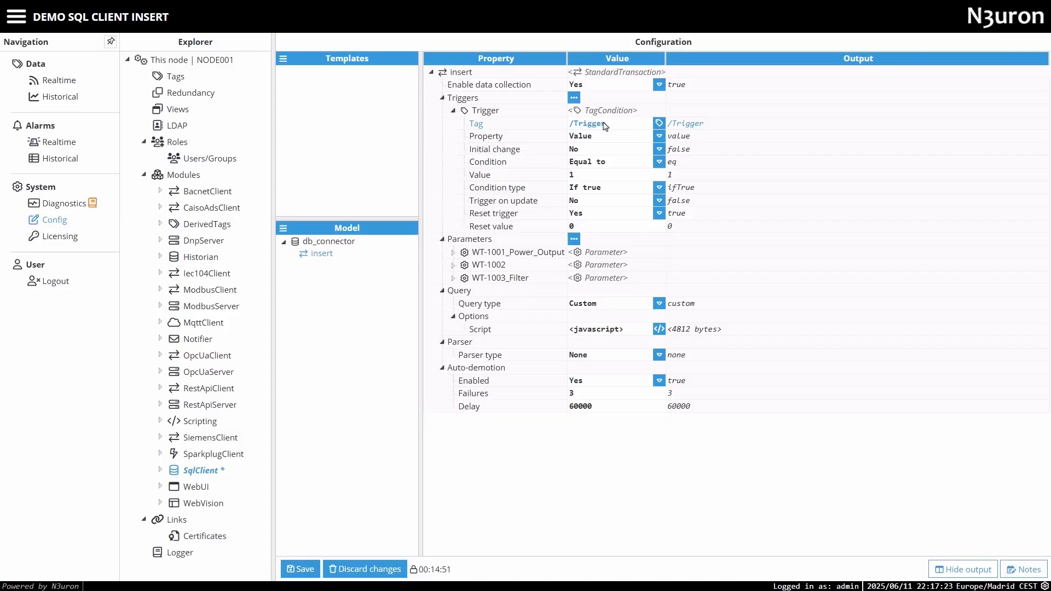
click(582, 176)
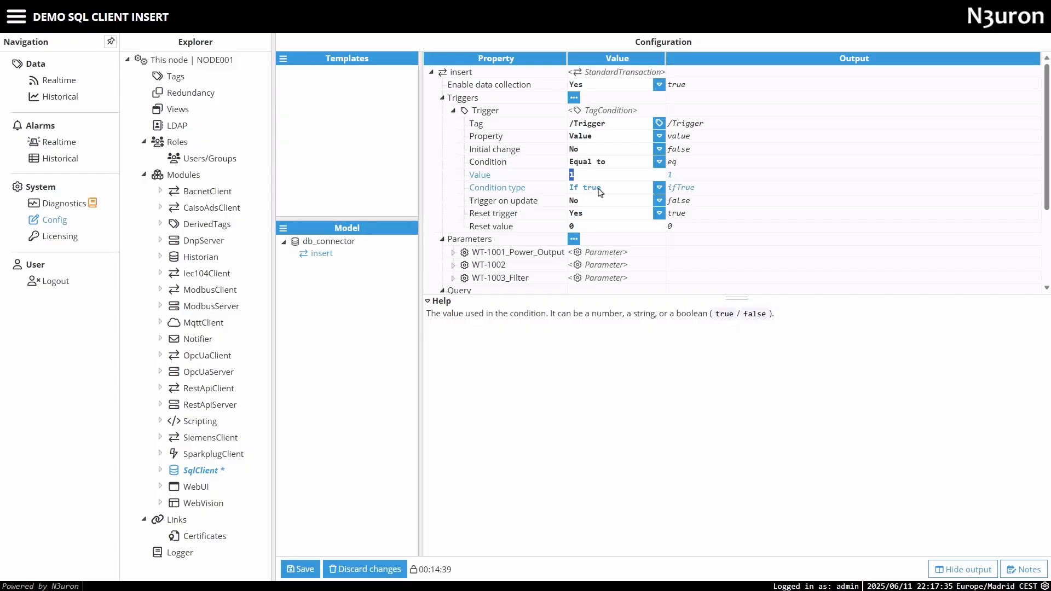
click(579, 227)
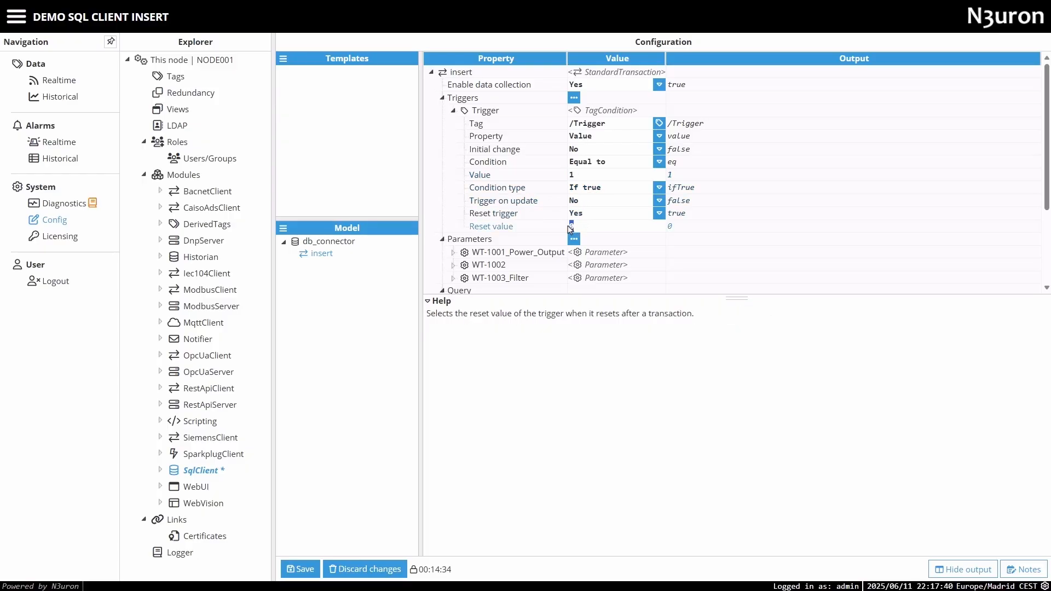
click(455, 111)
- Expand the WT-1001_Power_Output, WT-1002 and WT-1003_Filter parameters and examine their types, paths and include/exclude tag filters
click(454, 137)
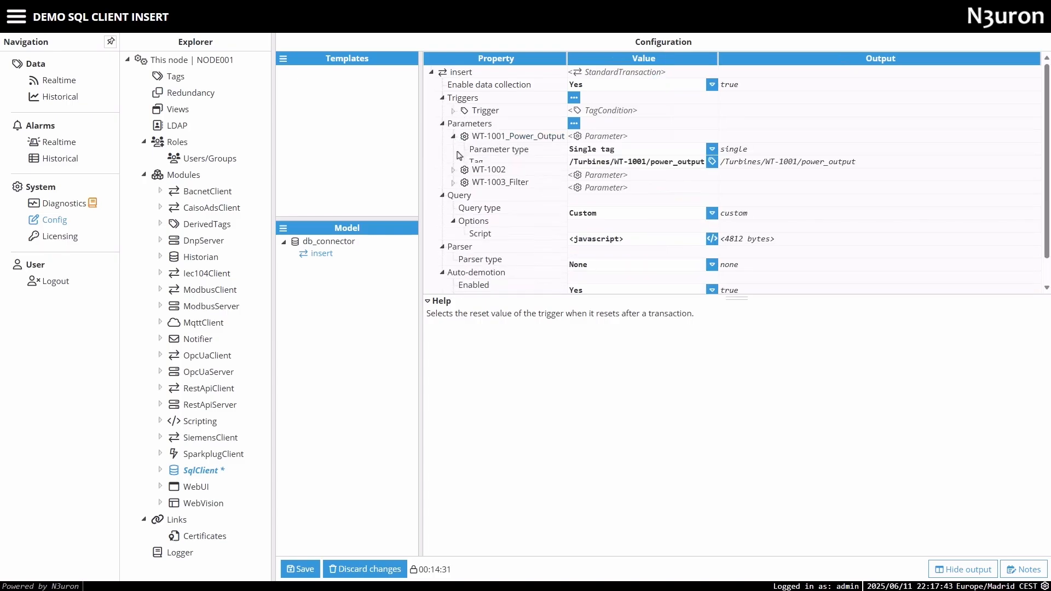
click(454, 176)
click(454, 214)
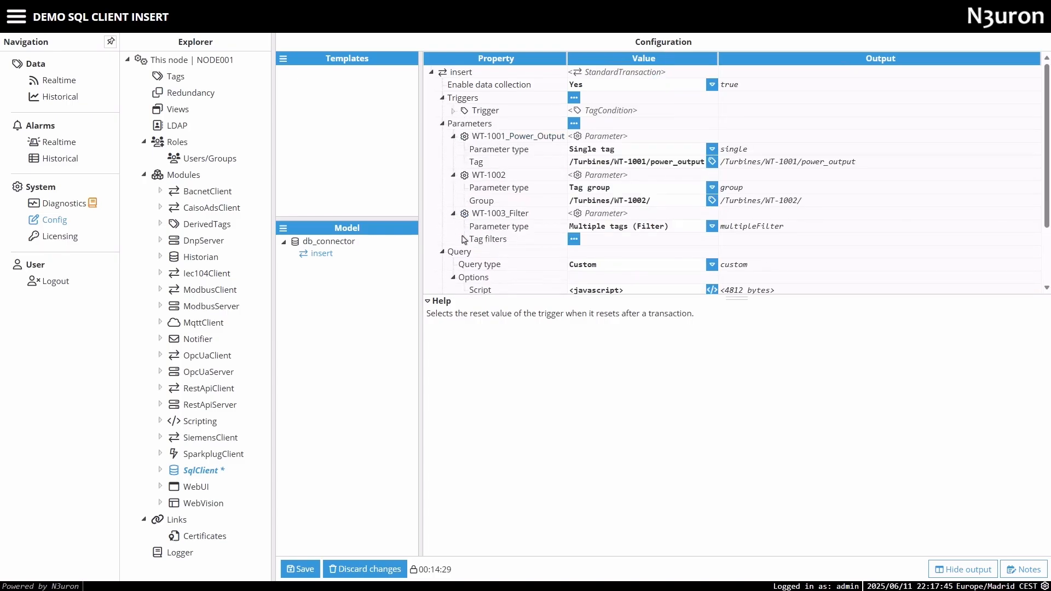
click(464, 240)
click(474, 253)
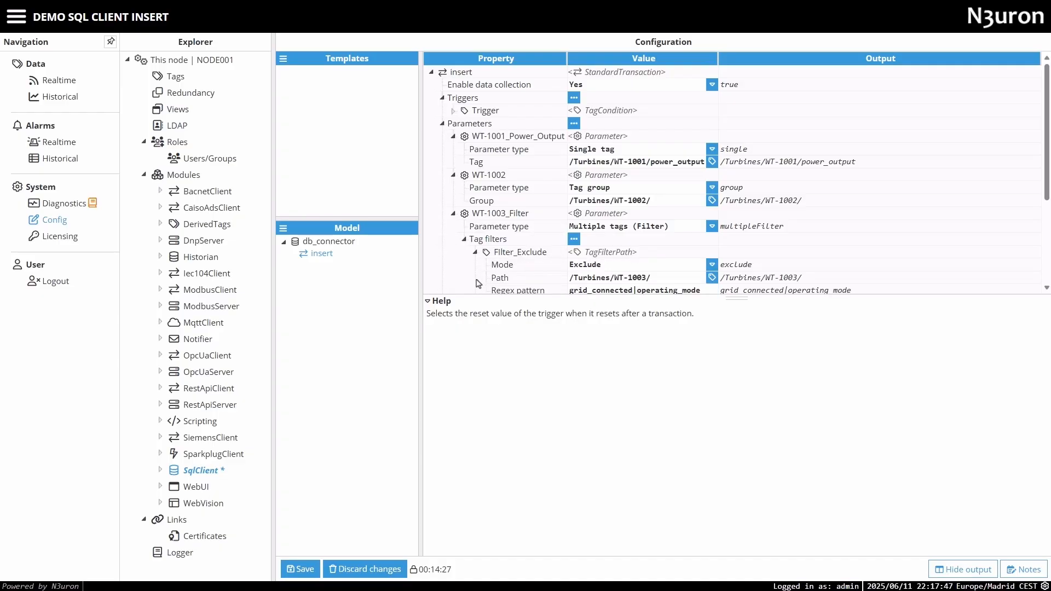
scroll(477, 274, down, 2)
click(475, 194)
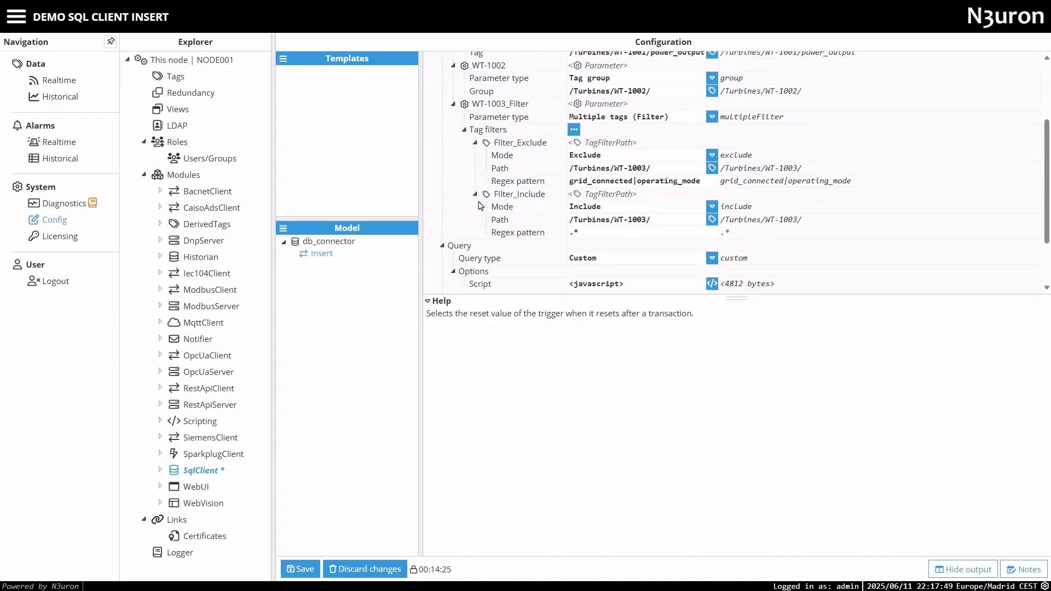
scroll(684, 187, up, 1)
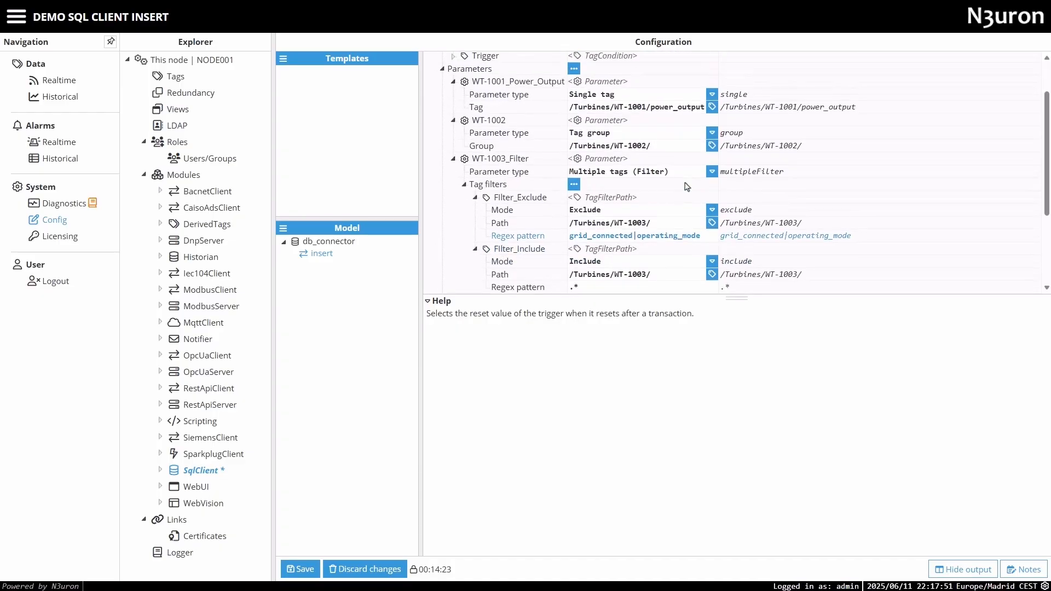
scroll(688, 187, down, 1)
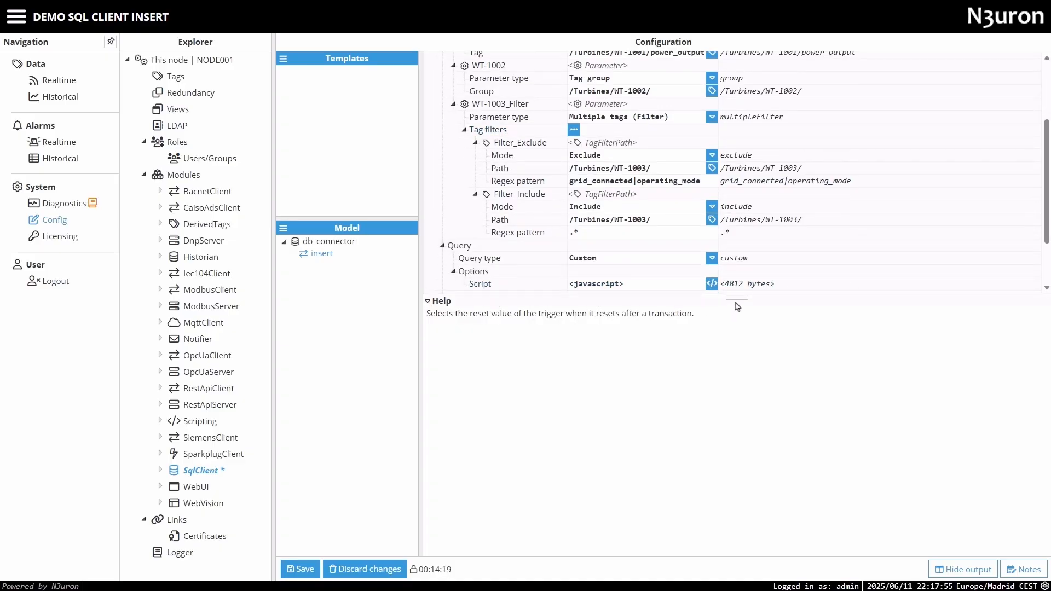
- Enlarge the property list and examine the WT-1001_Power_Output parameter's tag path and the WT-1002 parameter's group path
drag(736, 300, 736, 436)
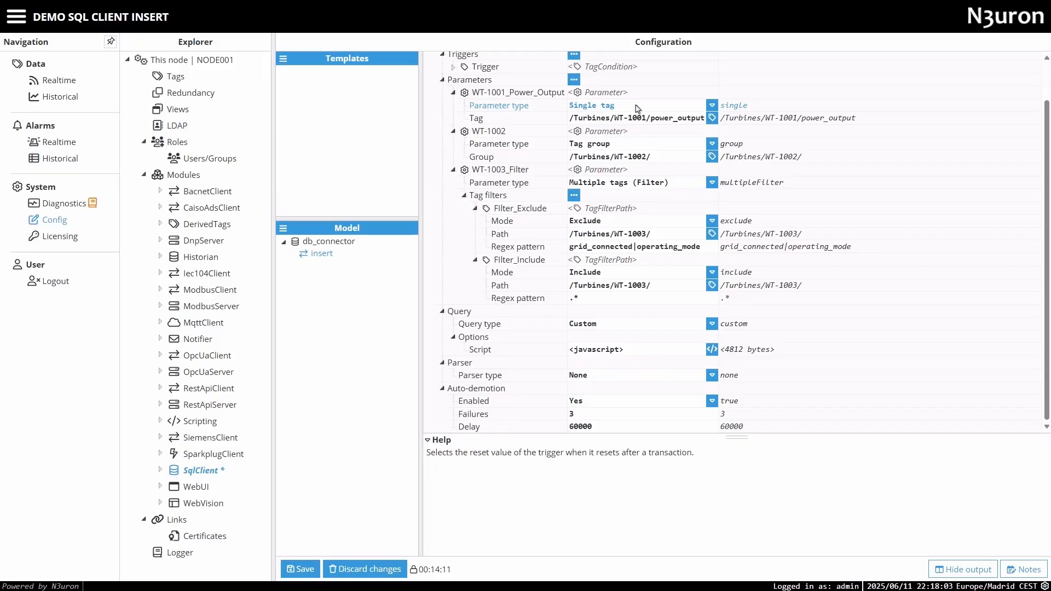
click(776, 124)
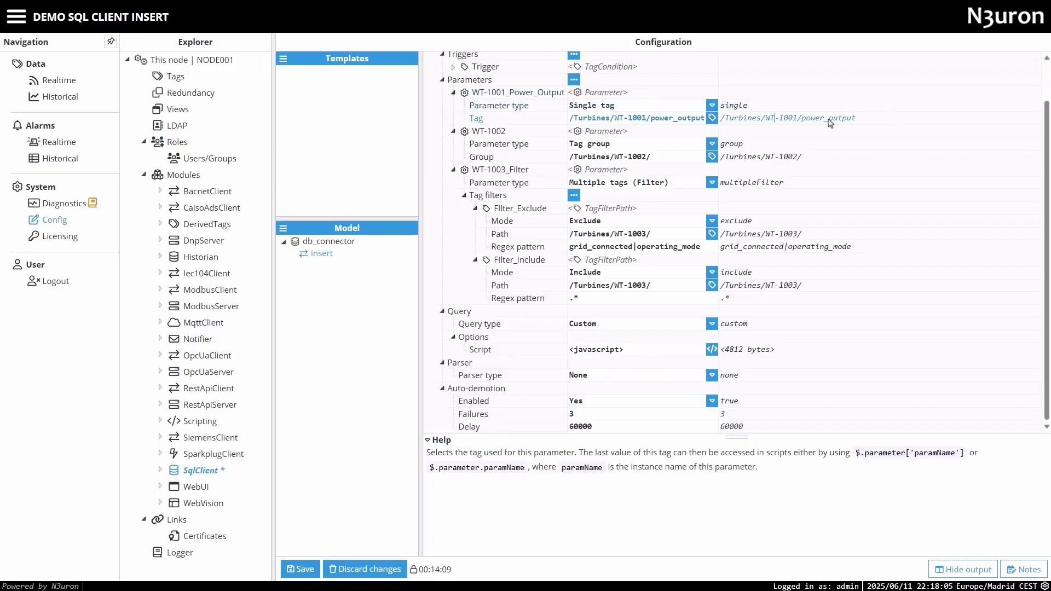
drag(876, 123, 701, 121)
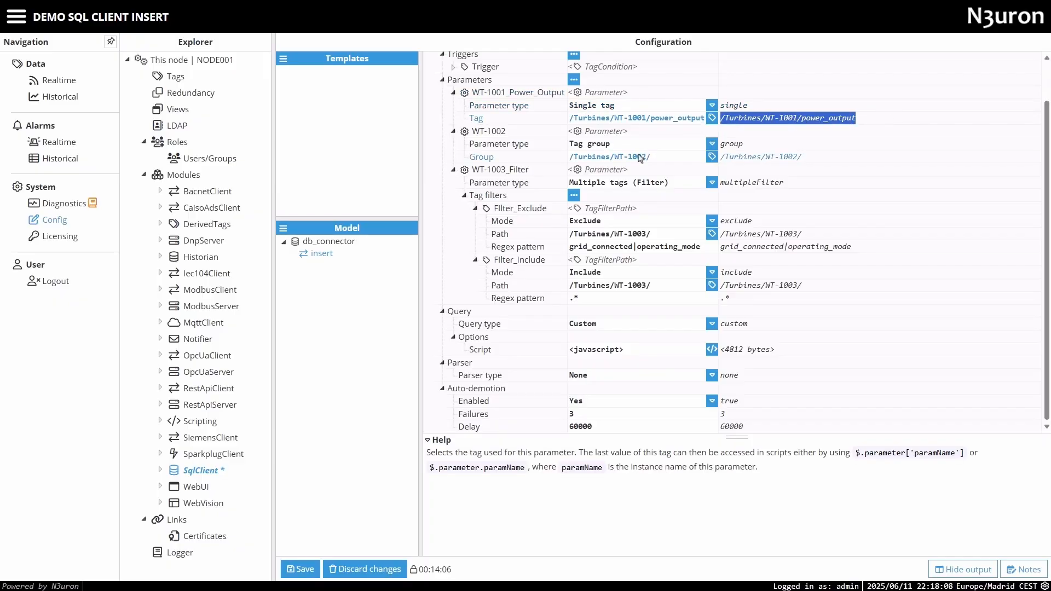
drag(815, 164, 712, 159)
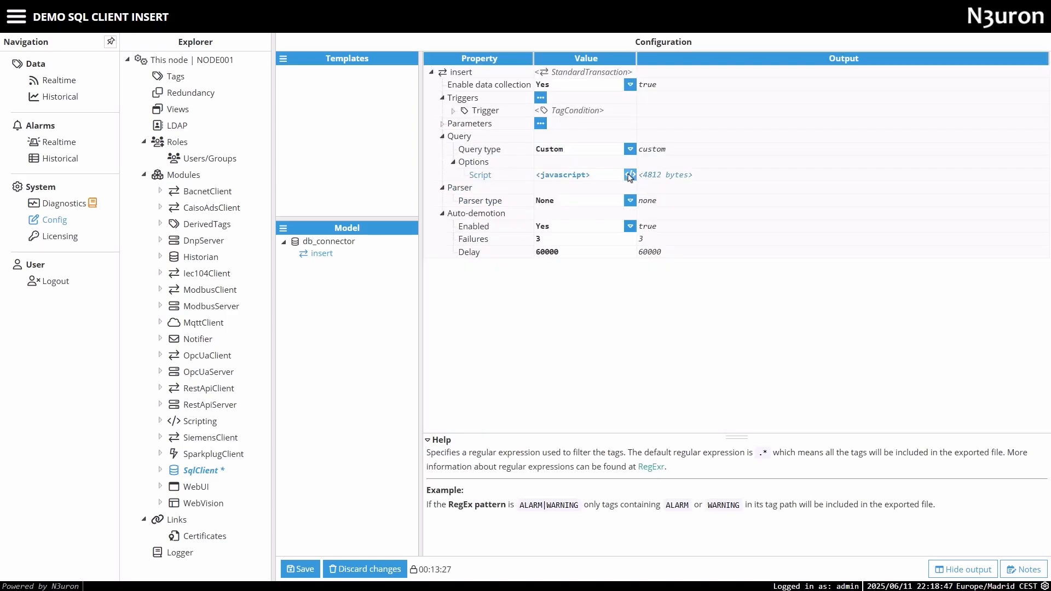
- Open the insert transaction's query script and examine its parameter debug logging, table name and column definitions
click(630, 175)
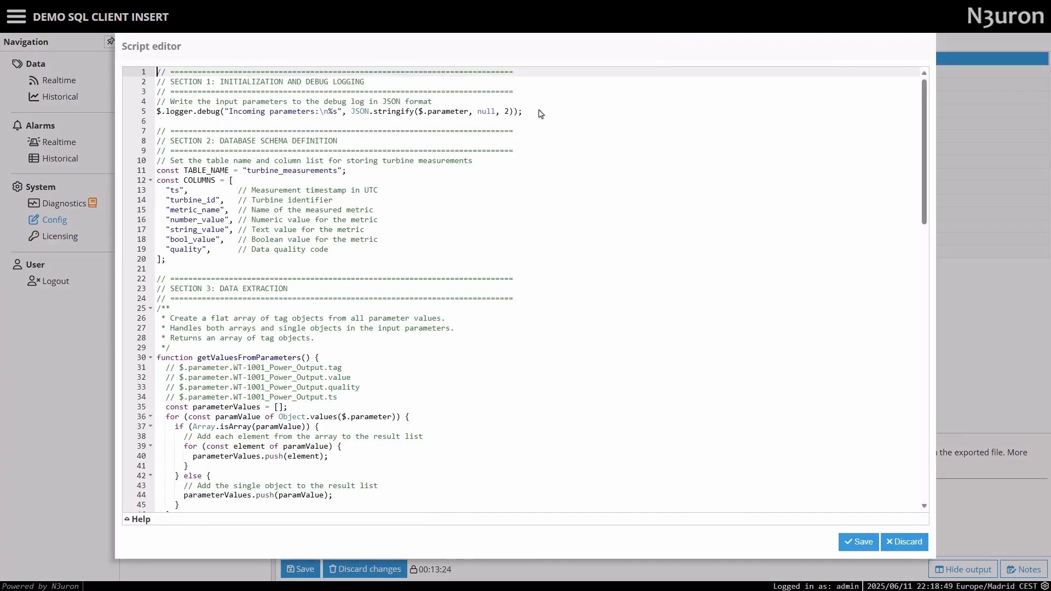
drag(539, 113, 158, 72)
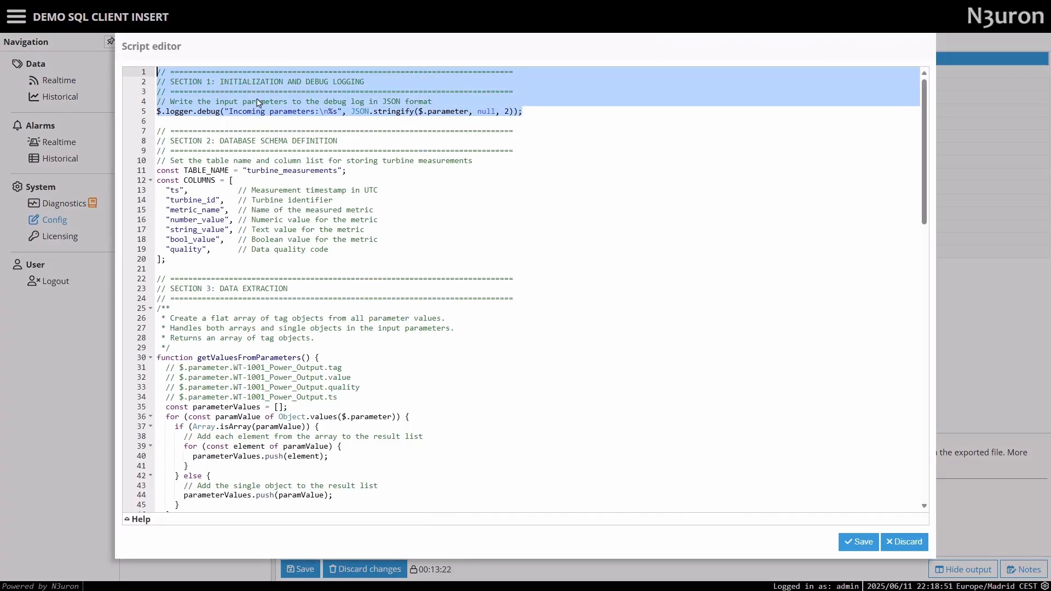
click(190, 111)
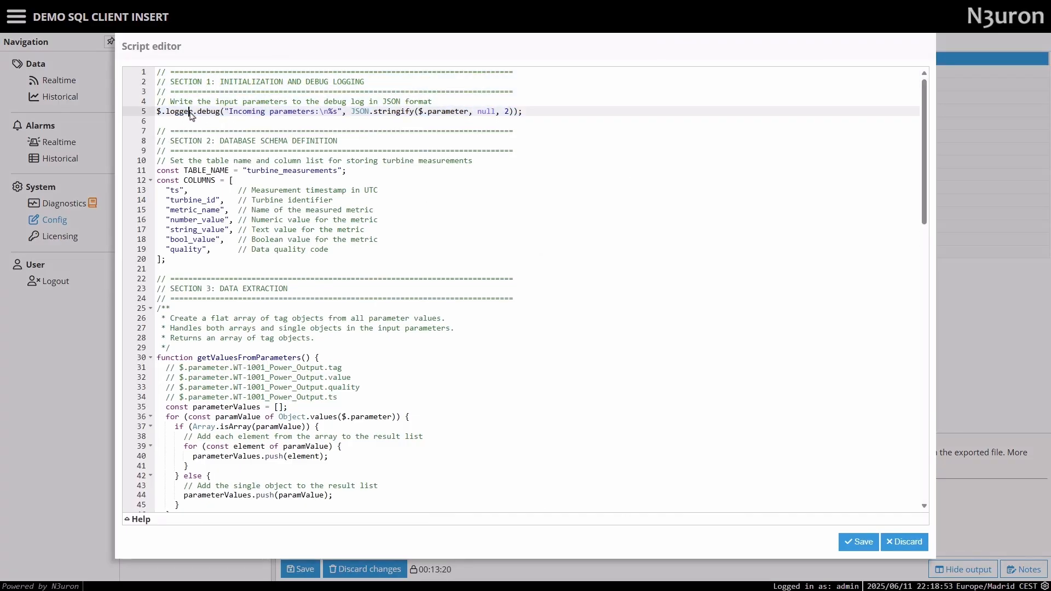
double_click(191, 111)
drag(353, 171, 132, 175)
- Examine the getValuesFromParameters function, including its array check, push statements and the WT-1001_Power_Output parameter comments
scroll(200, 197, down, 6)
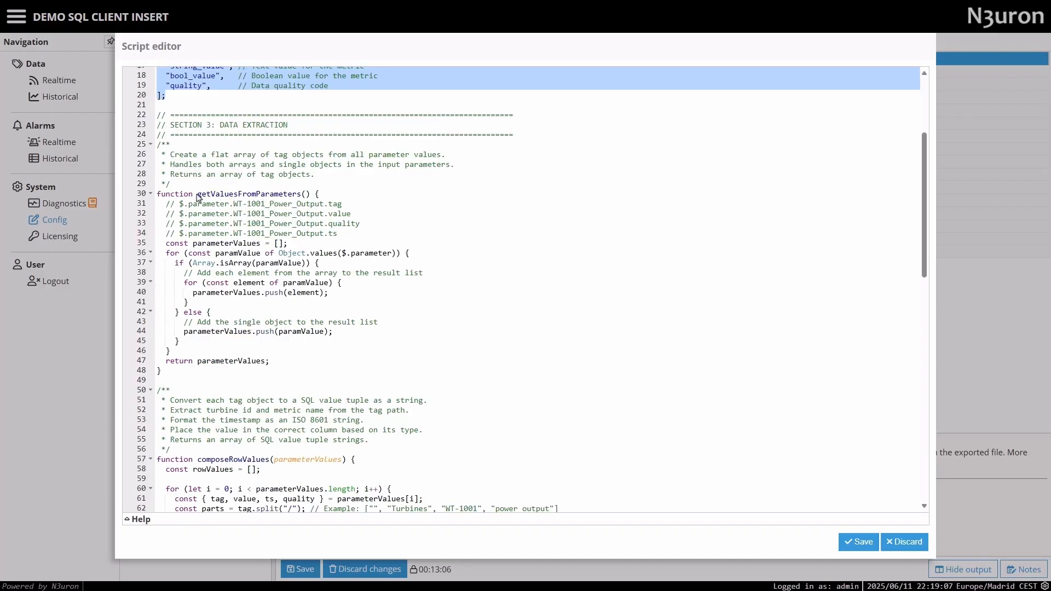
drag(198, 194, 313, 195)
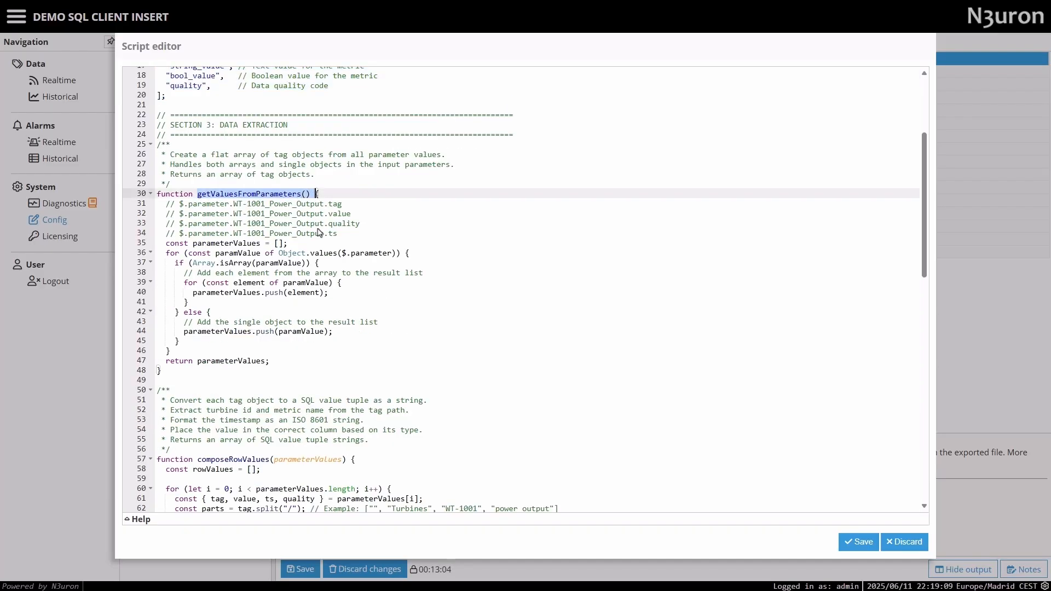
click(166, 253)
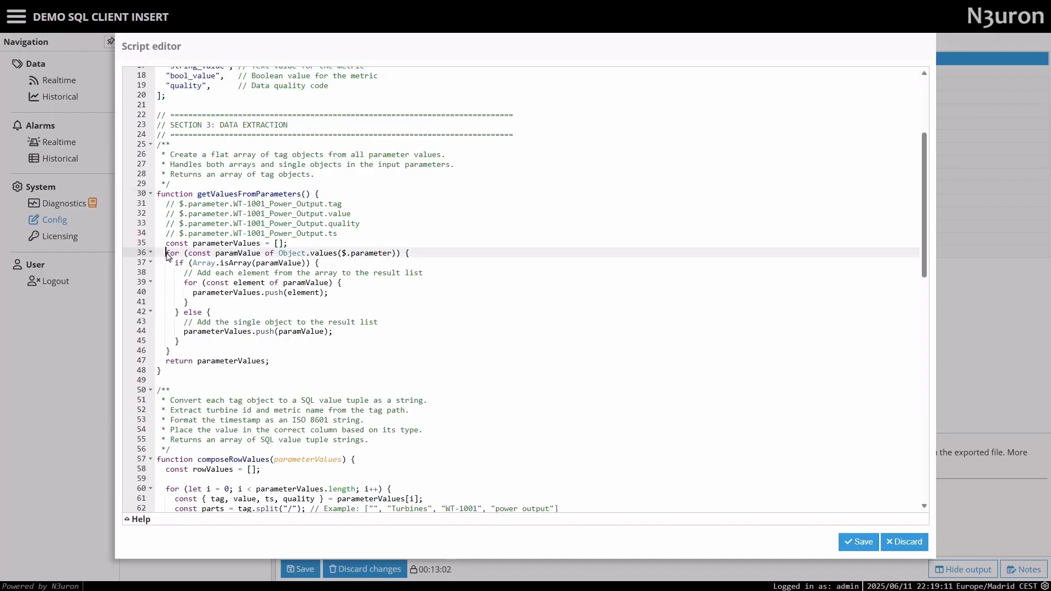
drag(168, 256, 263, 357)
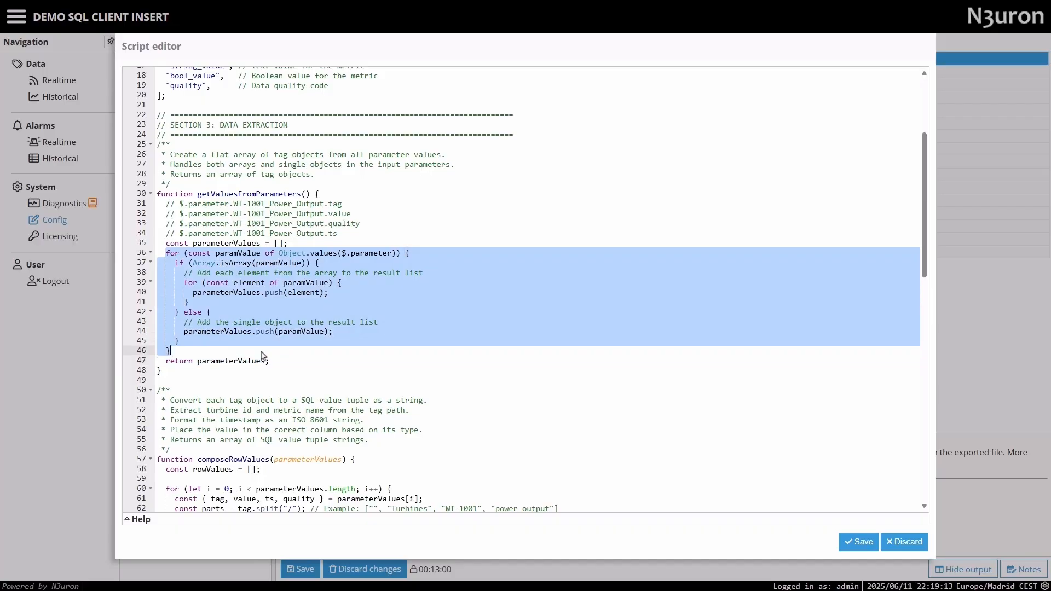
click(240, 303)
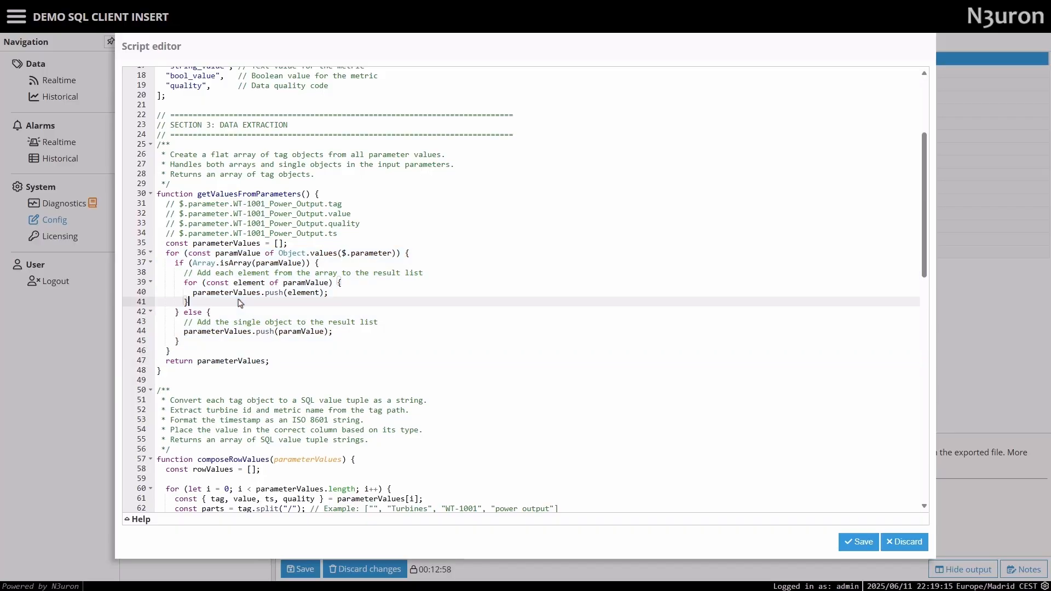
drag(175, 262, 316, 265)
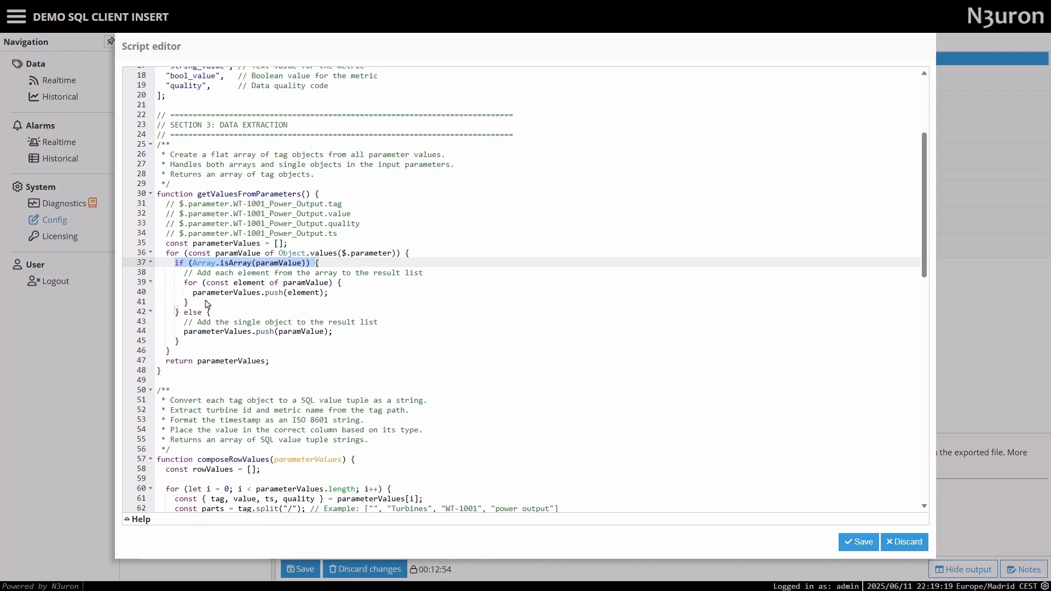
drag(193, 294, 325, 293)
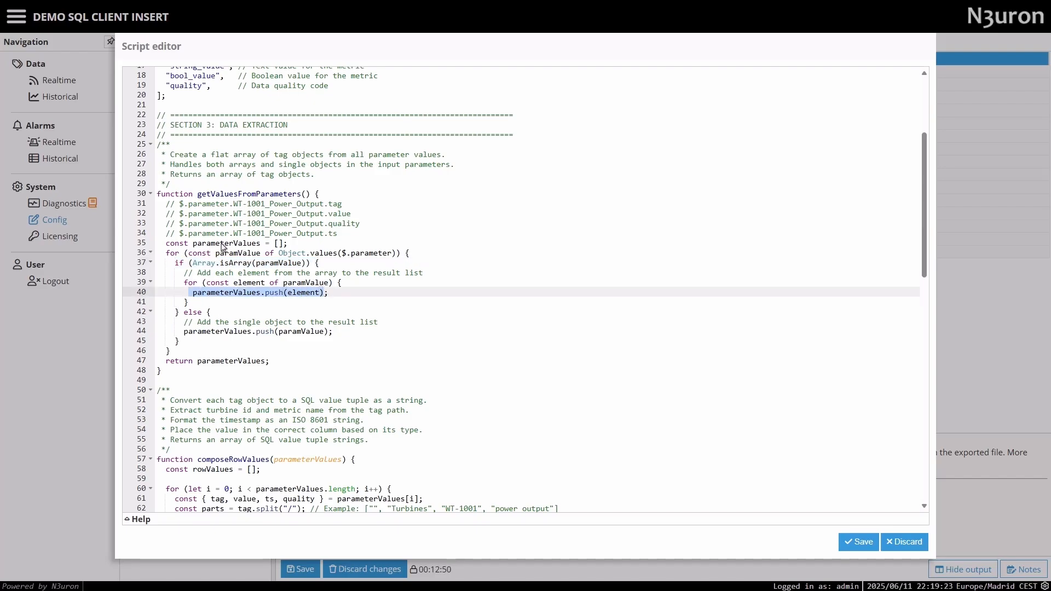
drag(286, 244, 185, 244)
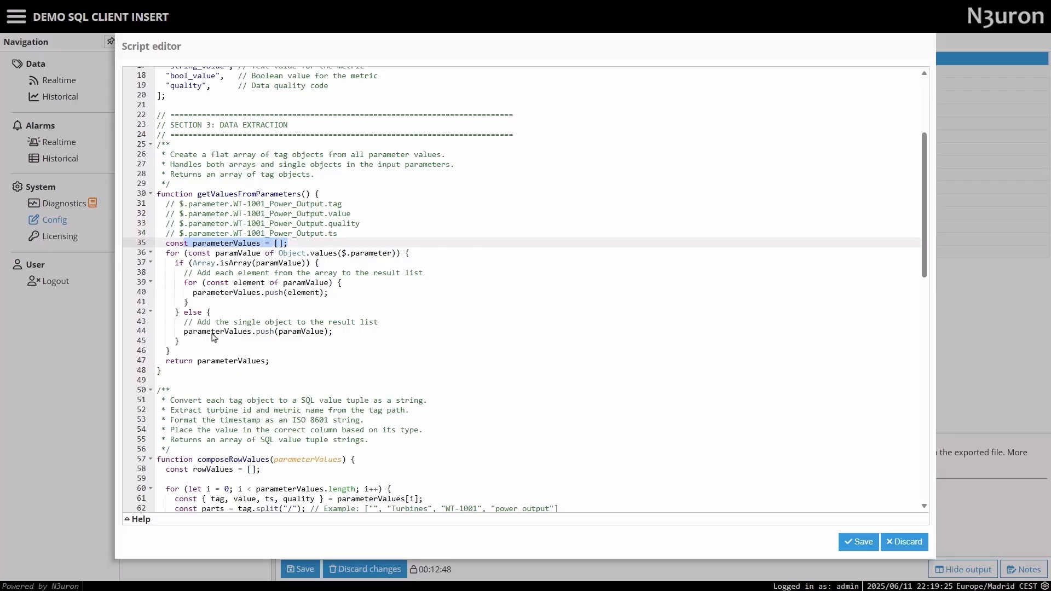
drag(180, 333, 334, 332)
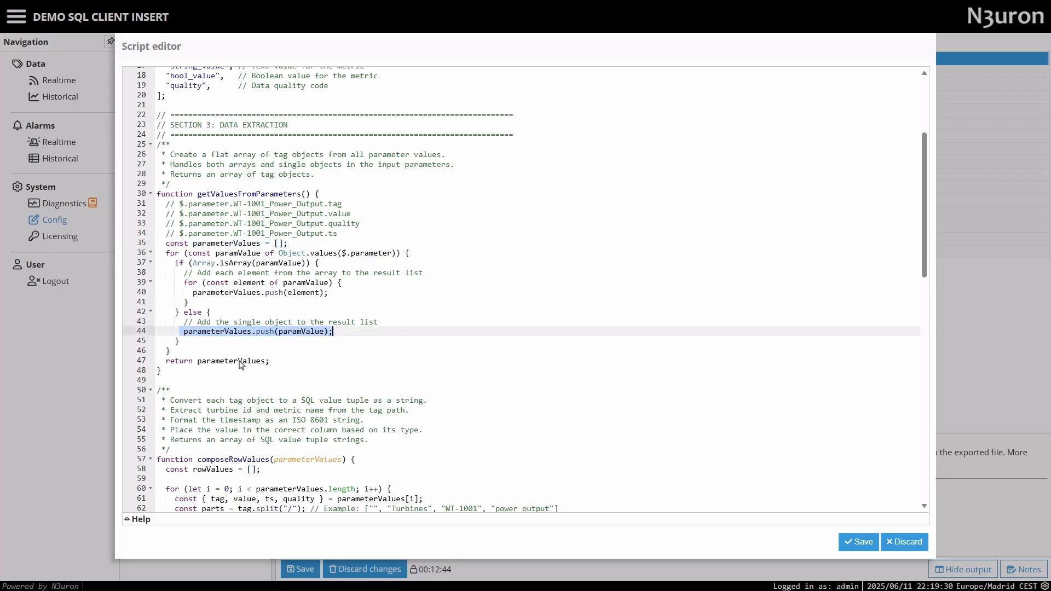
drag(179, 204, 343, 205)
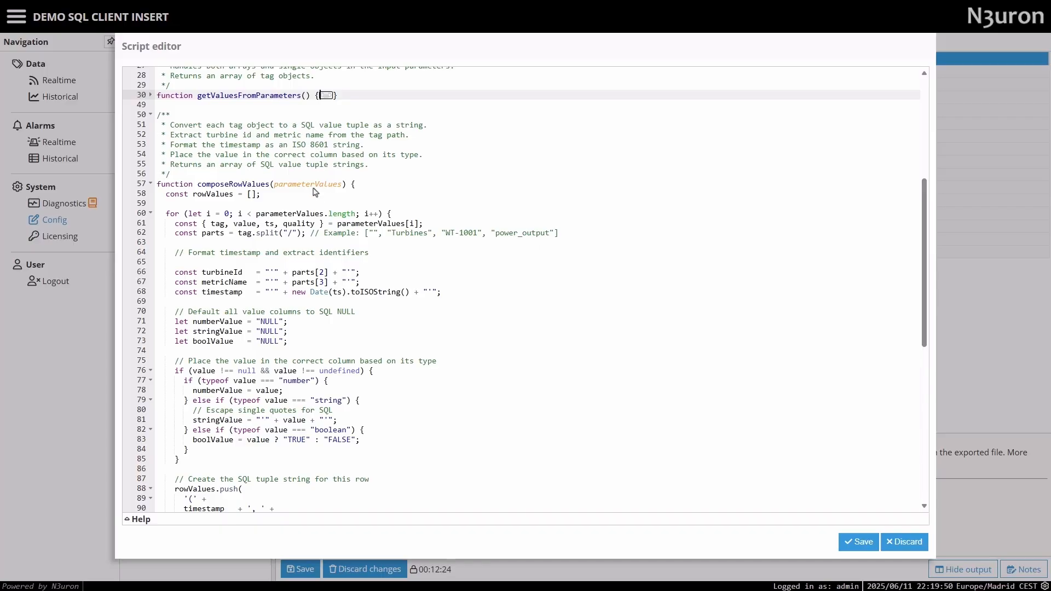
- Examine the composeRowValues function, including the rowValues array, the parameterValues destructuring and the tag path split
drag(259, 195, 167, 196)
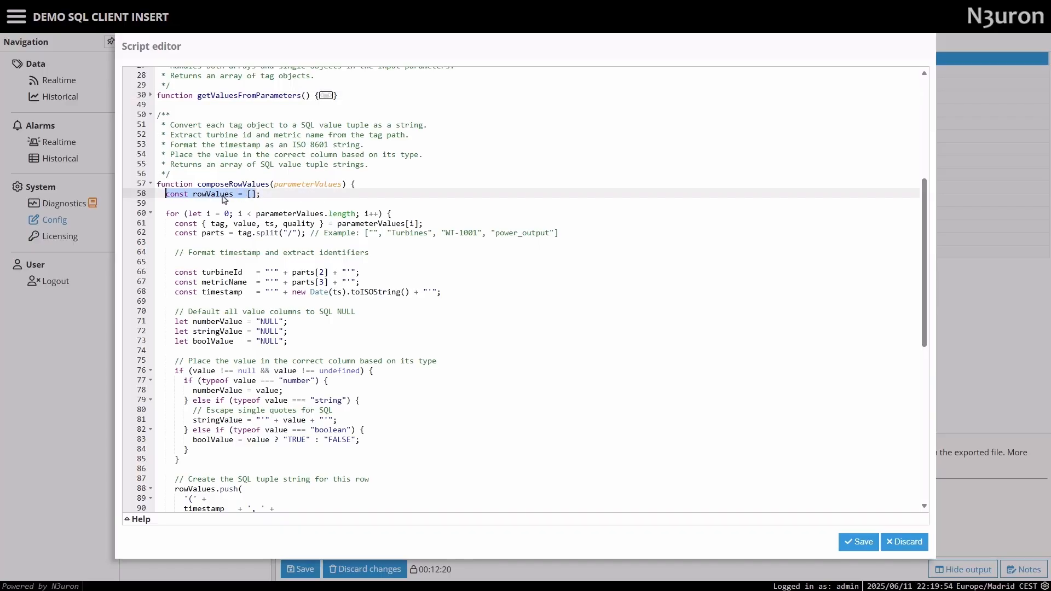
scroll(272, 210, down, 2)
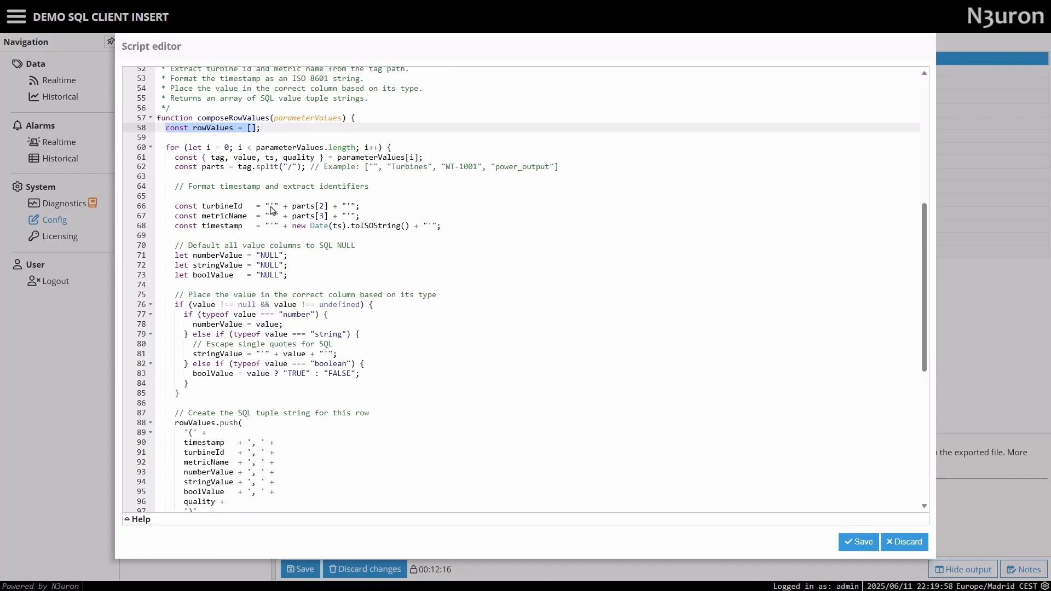
click(333, 158)
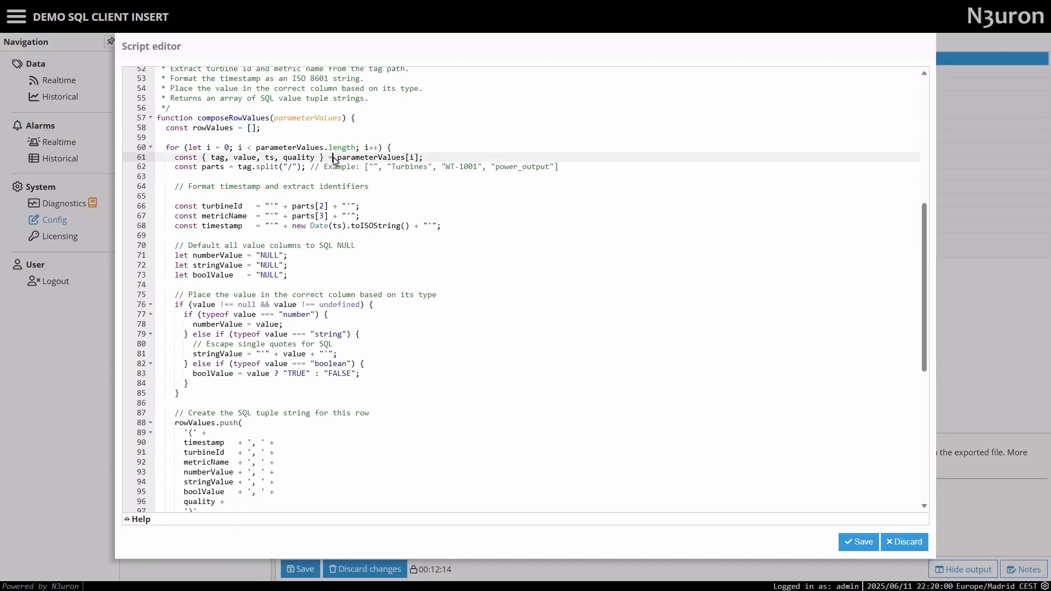
drag(338, 158, 425, 159)
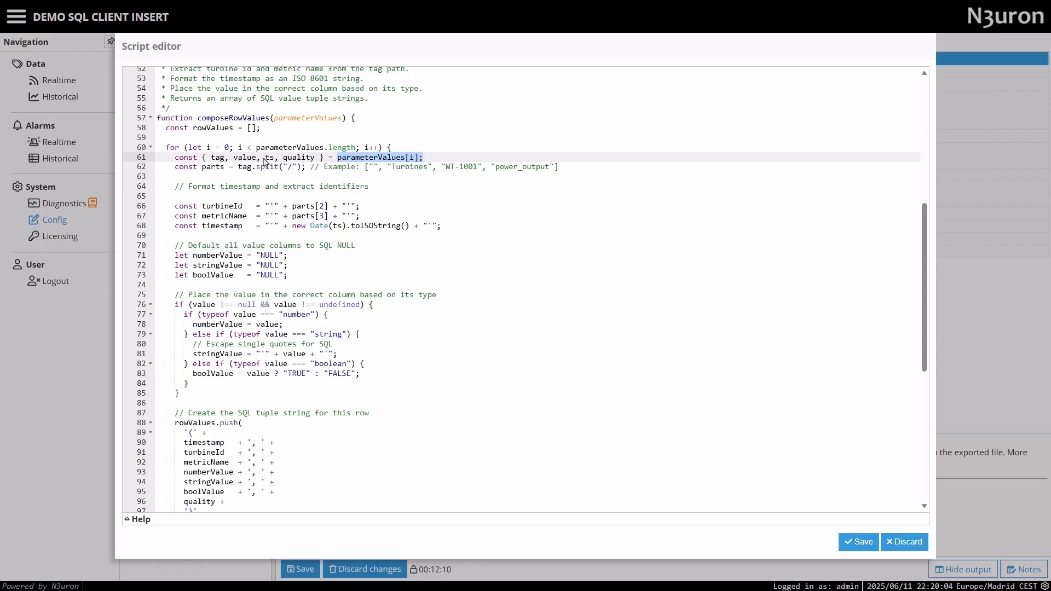
drag(238, 170, 301, 170)
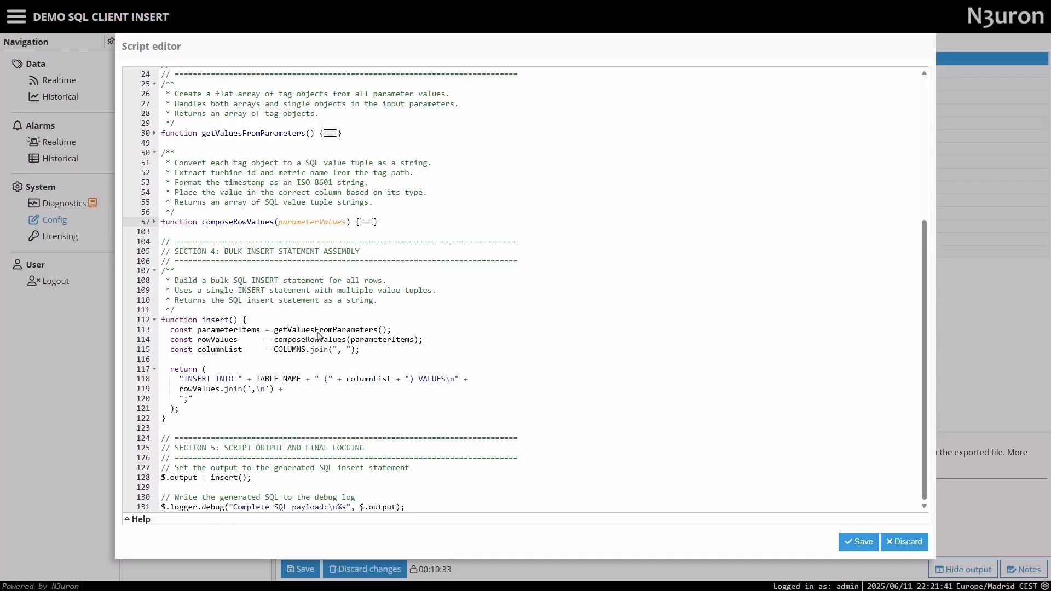
- Examine the insert function's parameter, row and column variables with the COLUMNS array, plus the script's output and final debug logging lines
click(274, 330)
key(shift+End)
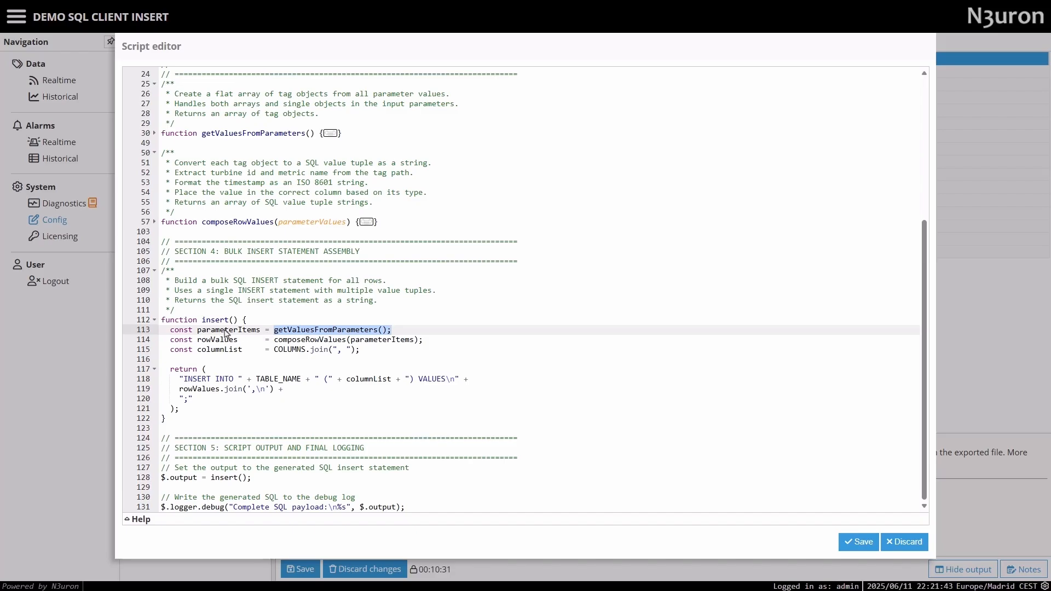
drag(274, 340, 423, 340)
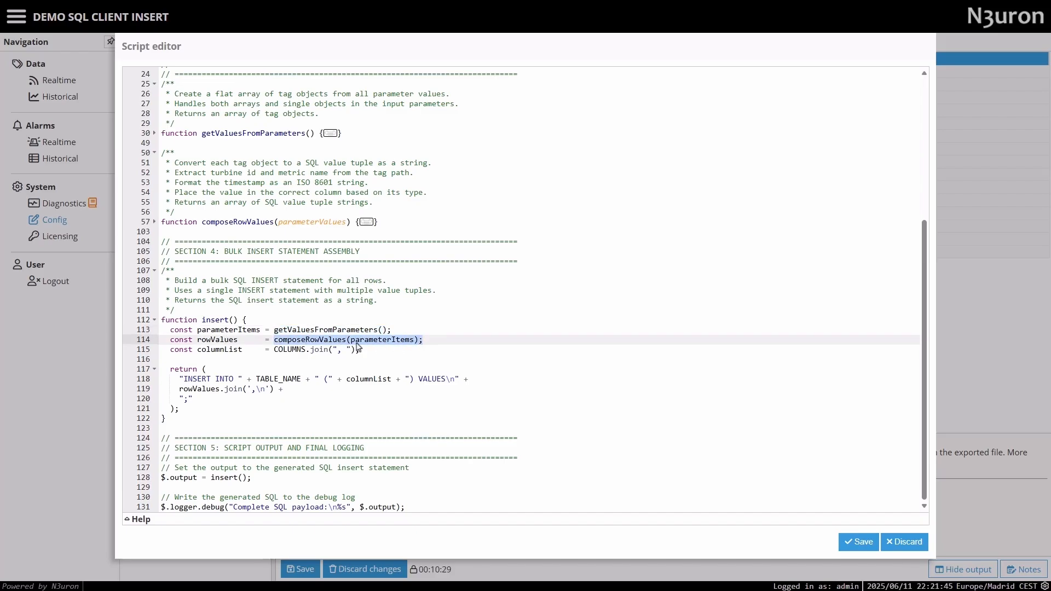
double_click(219, 340)
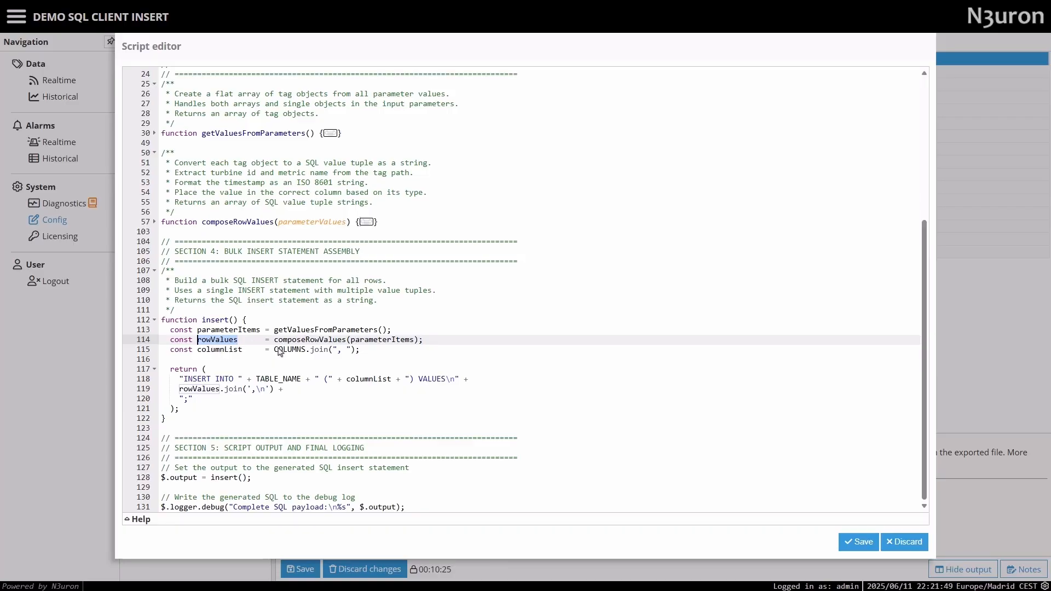
drag(274, 351, 361, 351)
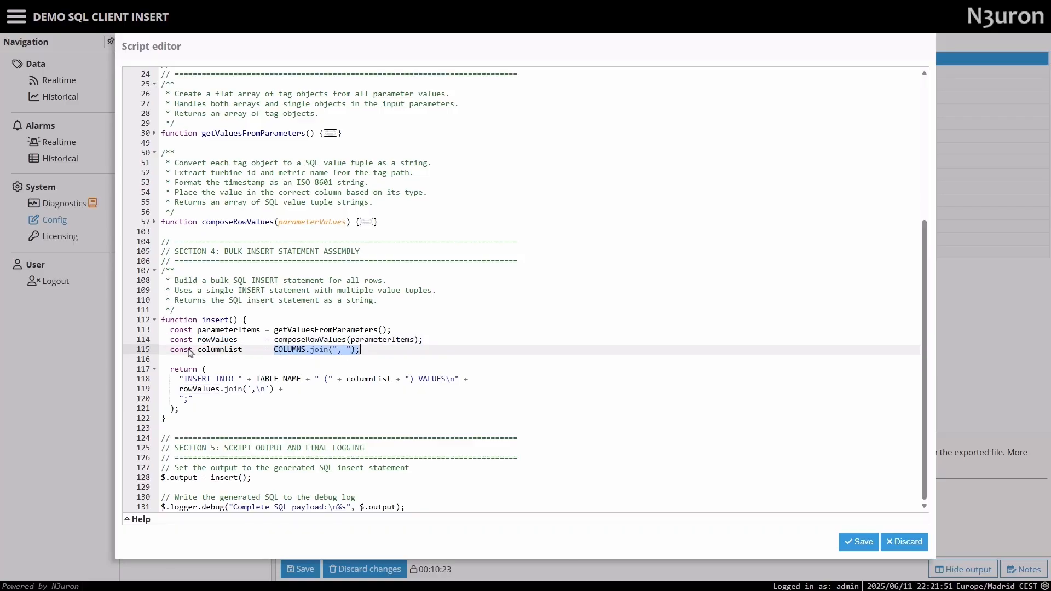
drag(197, 351, 244, 354)
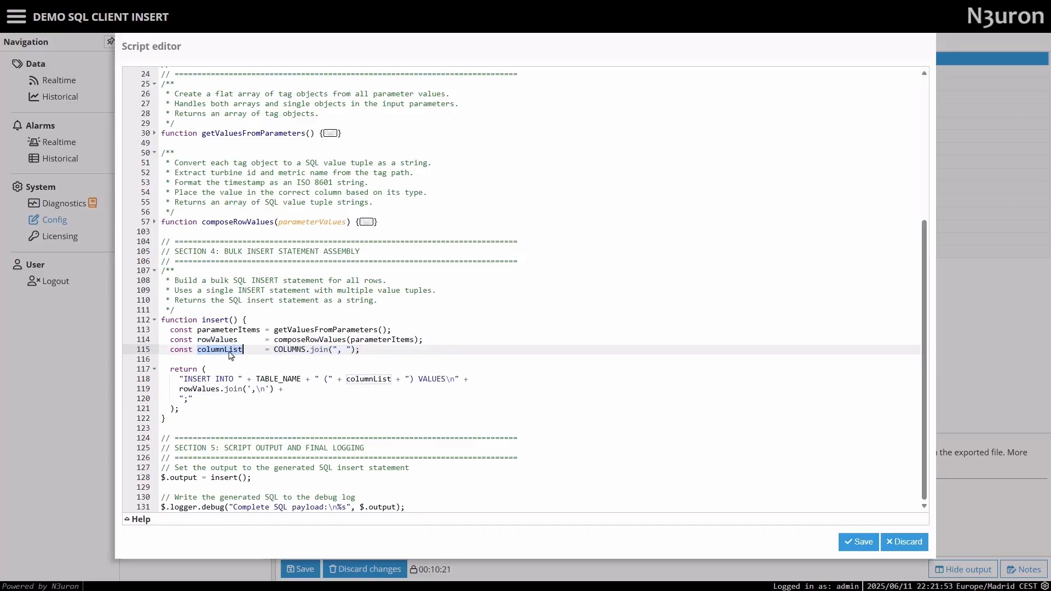
scroll(231, 356, up, 5)
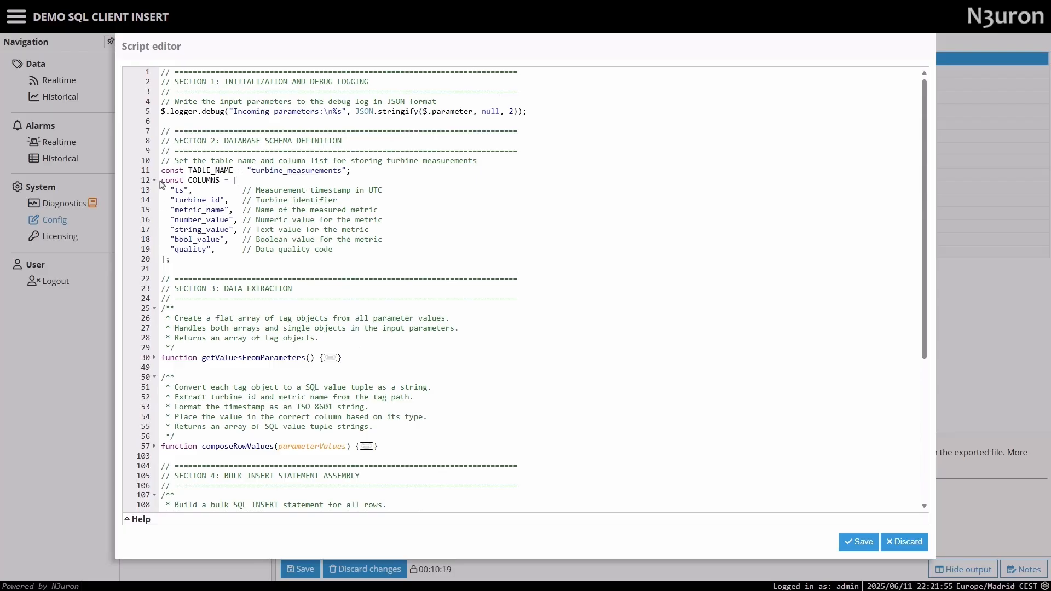
drag(161, 181, 182, 251)
scroll(255, 291, down, 5)
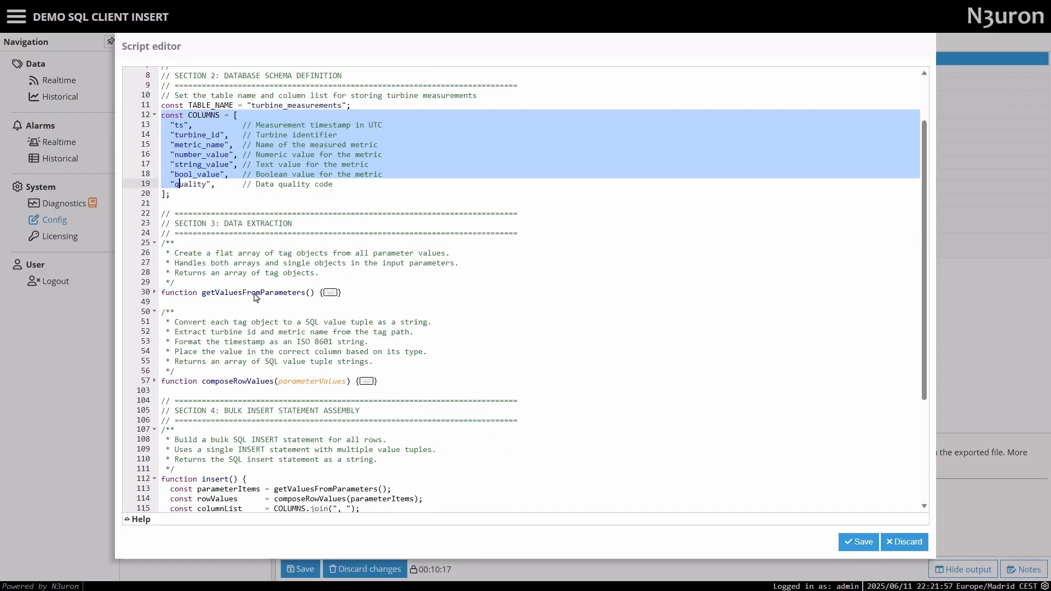
drag(248, 477, 155, 479)
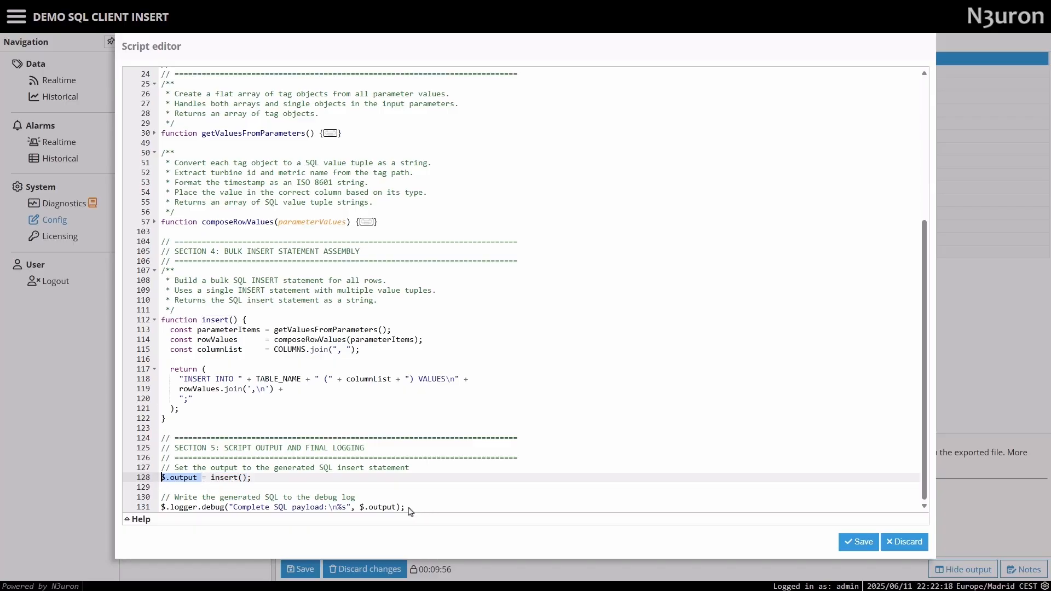
drag(411, 508, 157, 509)
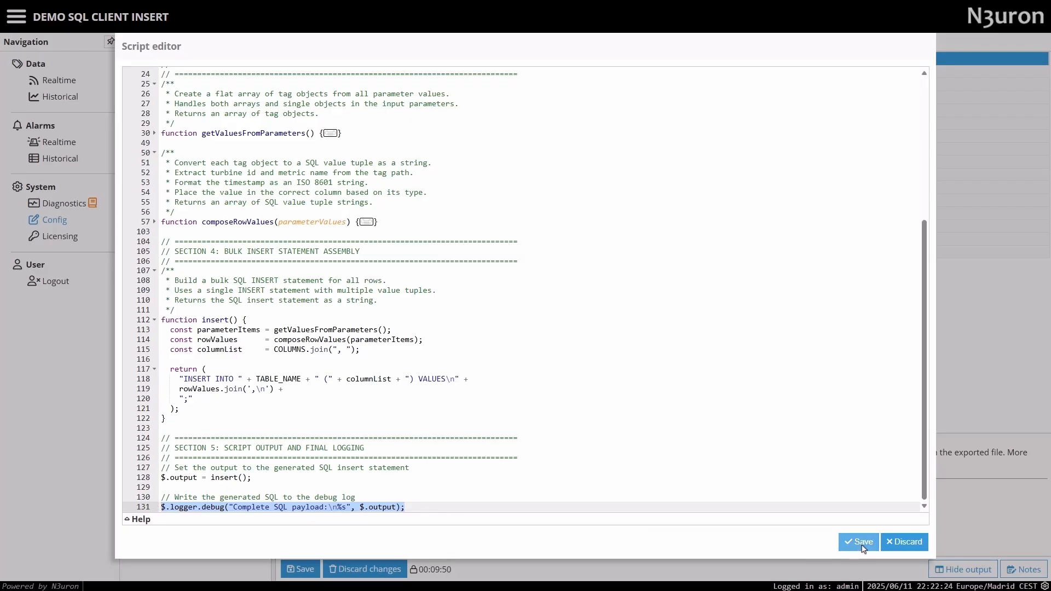
- Close the query script without saving and discard all pending SqlClient configuration changes
click(905, 547)
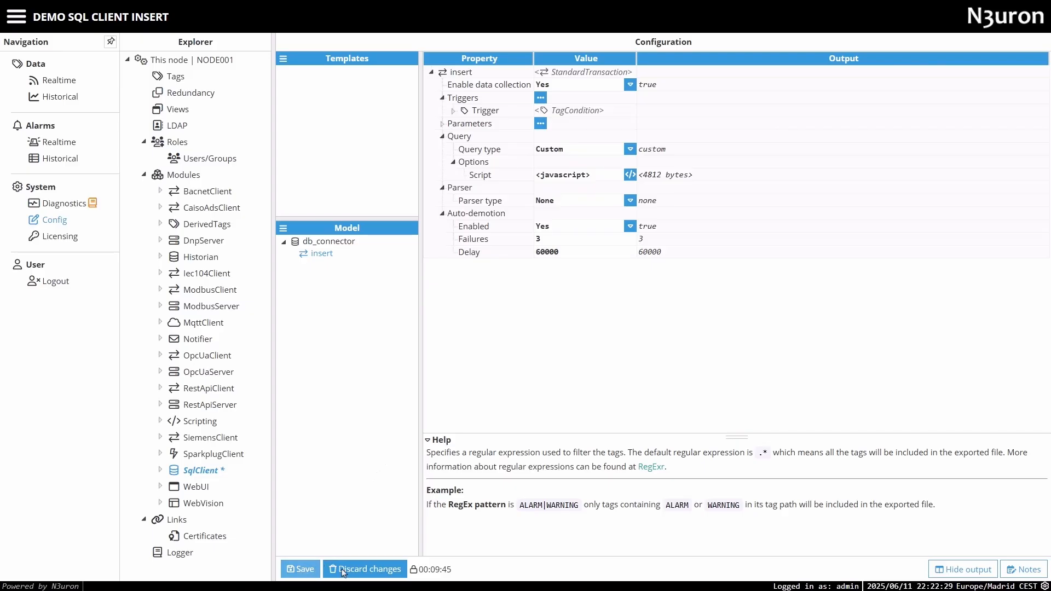
click(376, 571)
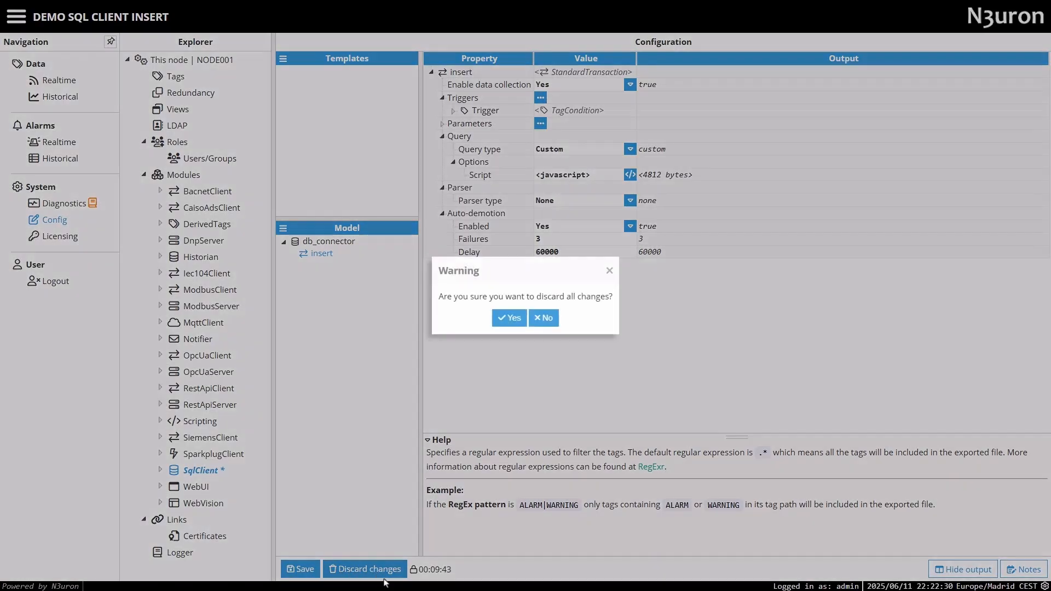
click(509, 320)
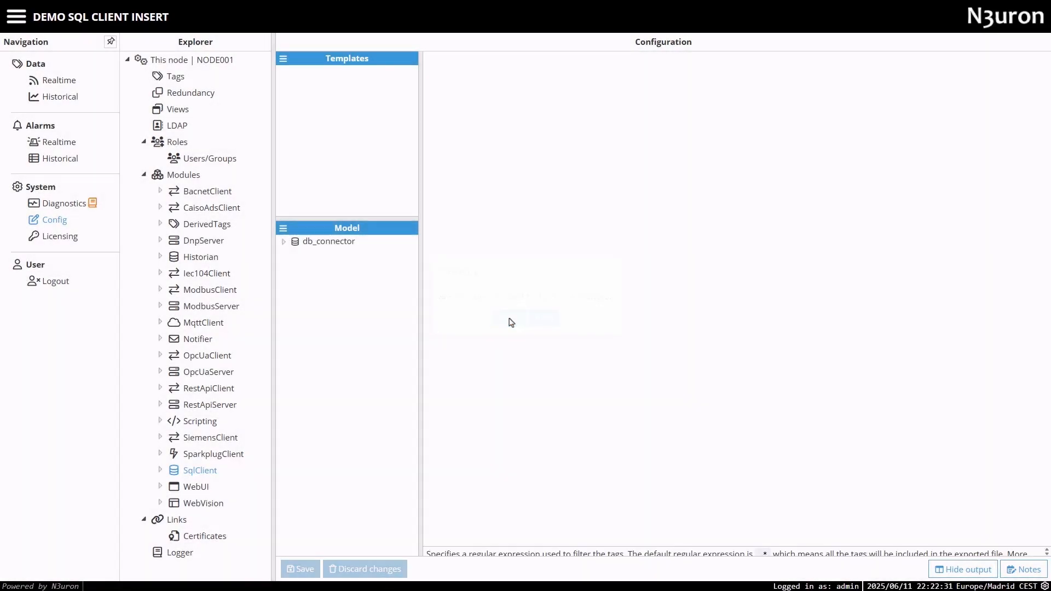
- Show the realtime tags of the root group and write True to the Trigger tag
click(60, 83)
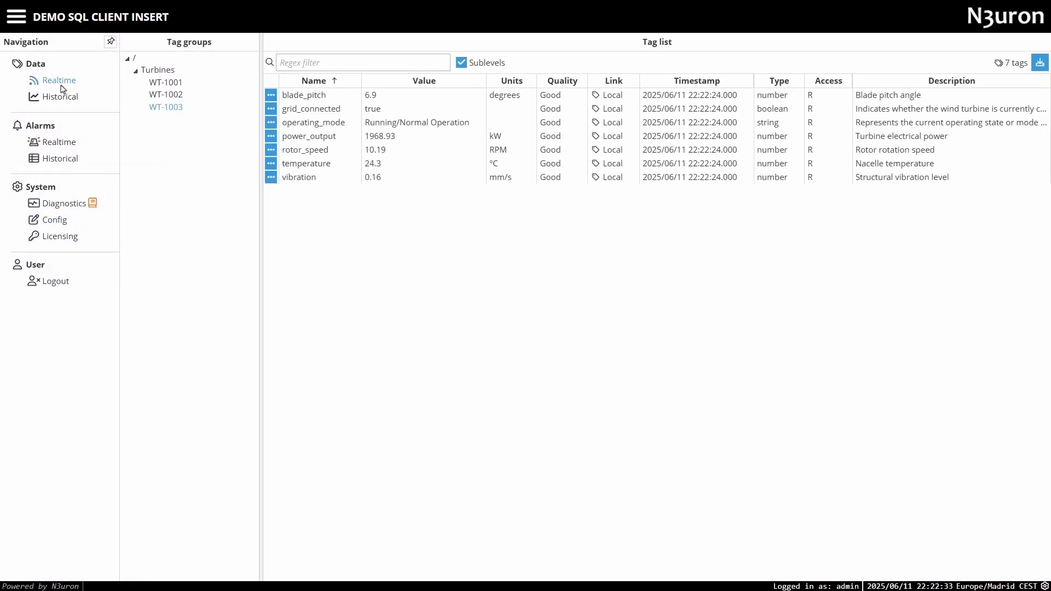
click(146, 64)
right_click(459, 97)
click(482, 120)
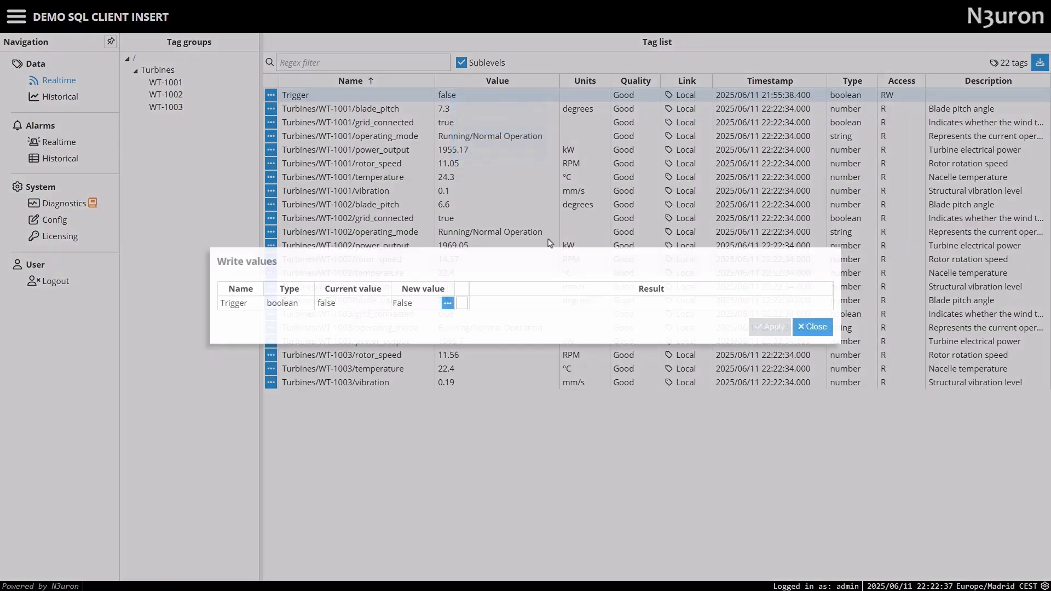
click(447, 305)
click(477, 305)
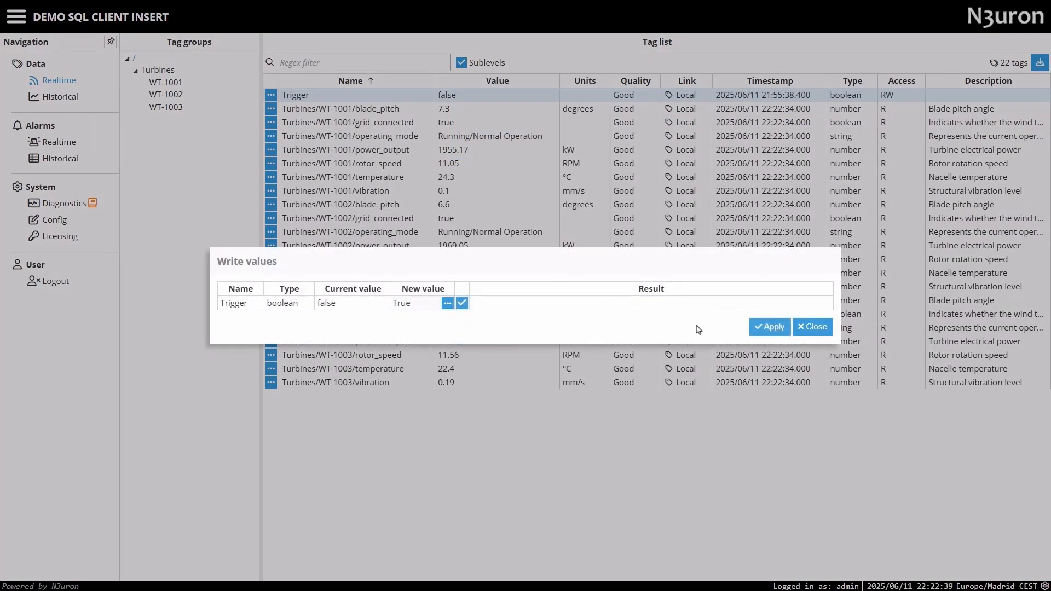
click(769, 328)
click(816, 329)
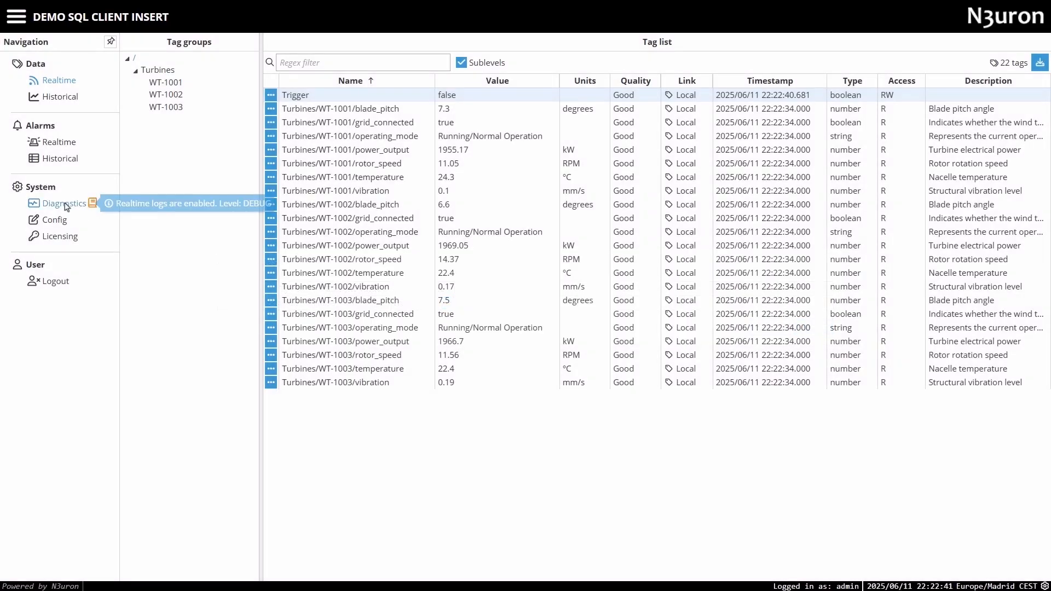
- Open the realtime logs in Diagnostics and examine the full Incoming parameters message of the CustomQuery:insert entry
click(77, 203)
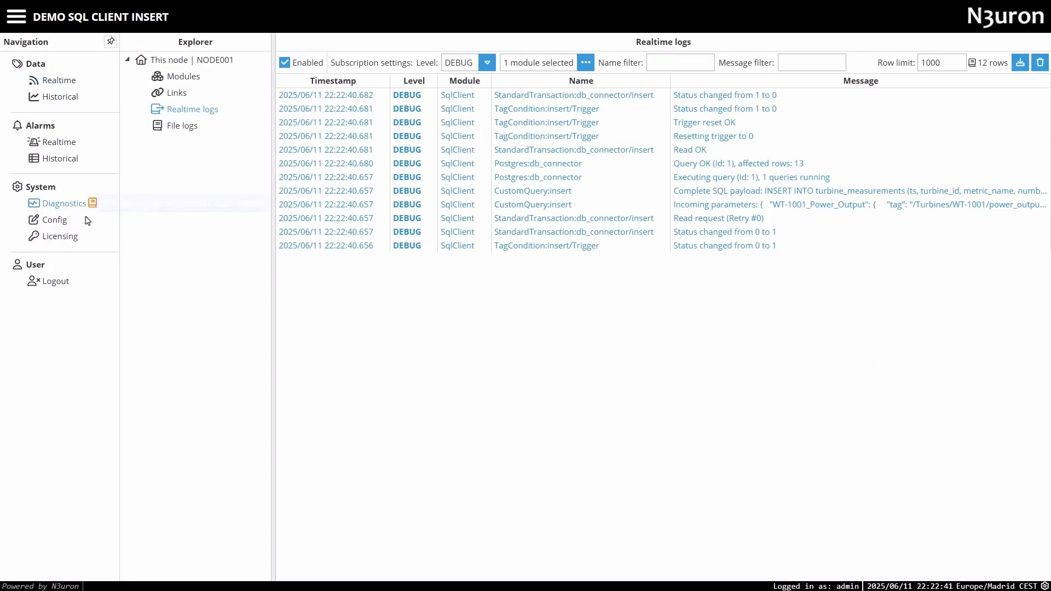
right_click(737, 206)
click(759, 236)
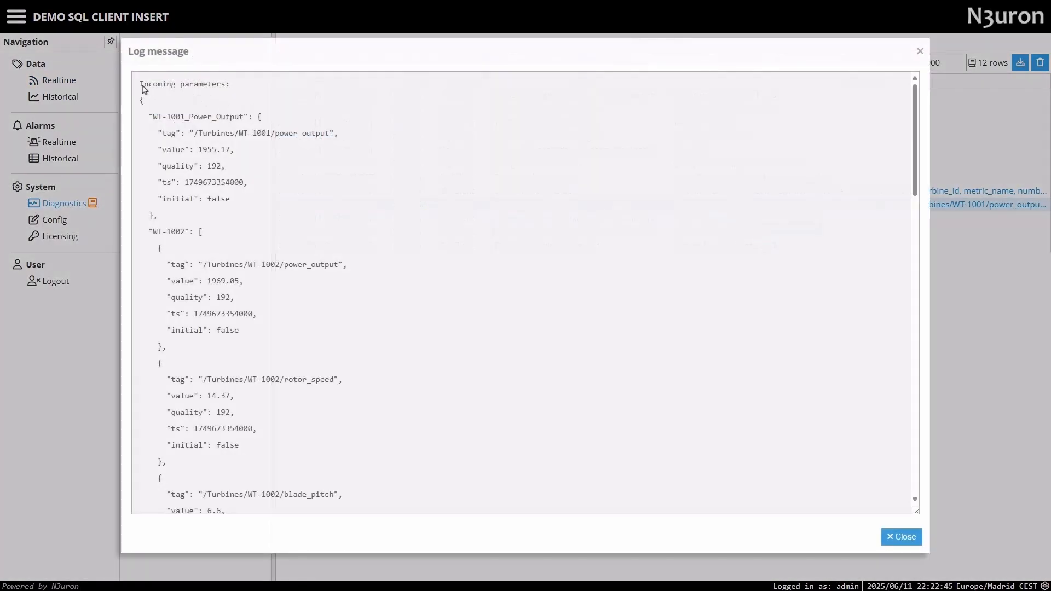
drag(140, 102, 268, 507)
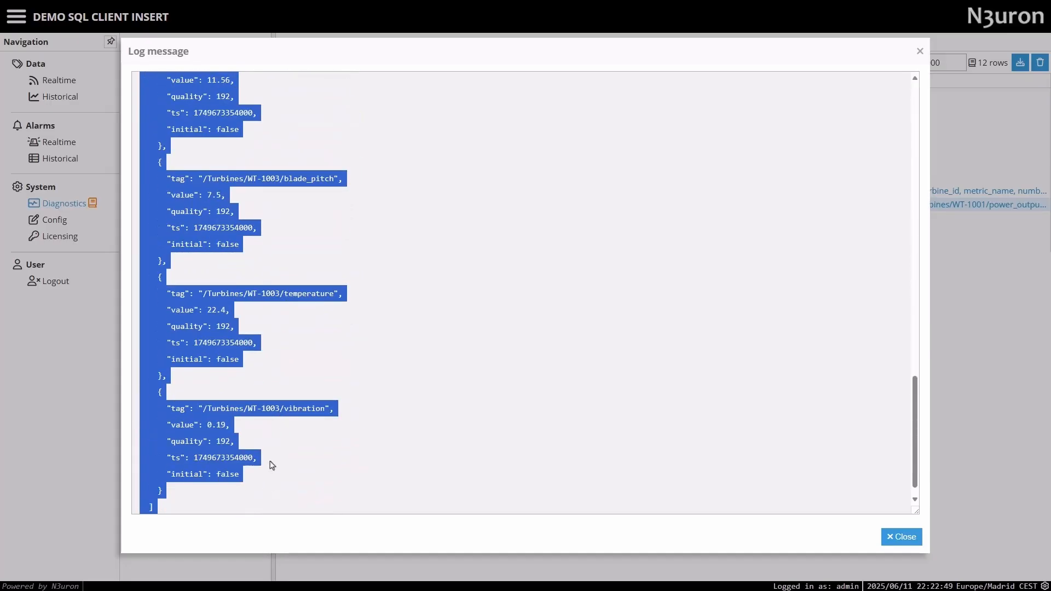
scroll(272, 455, up, 10)
scroll(269, 450, up, 10)
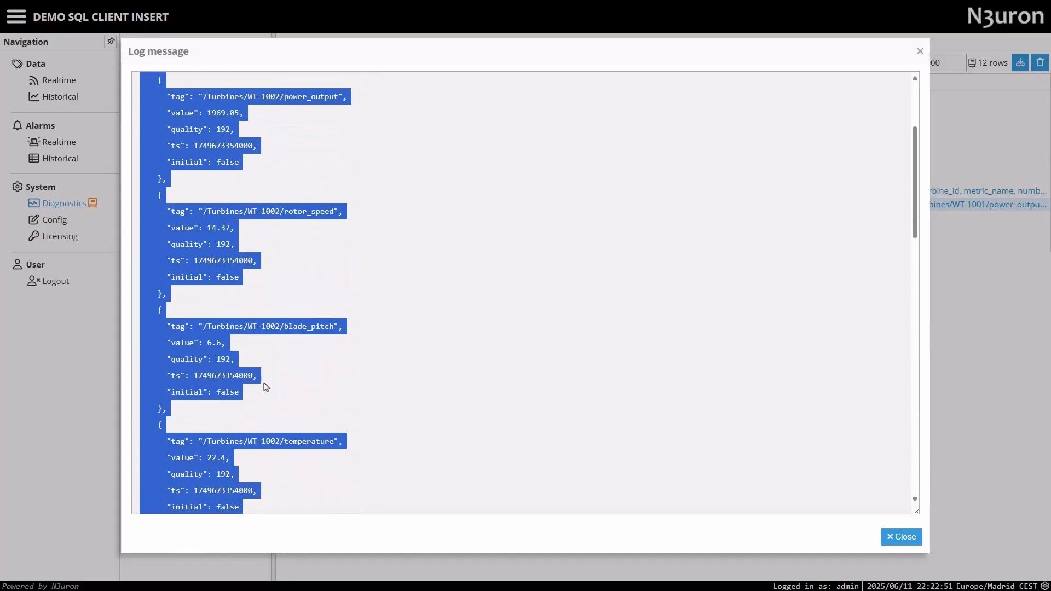
click(436, 256)
click(905, 542)
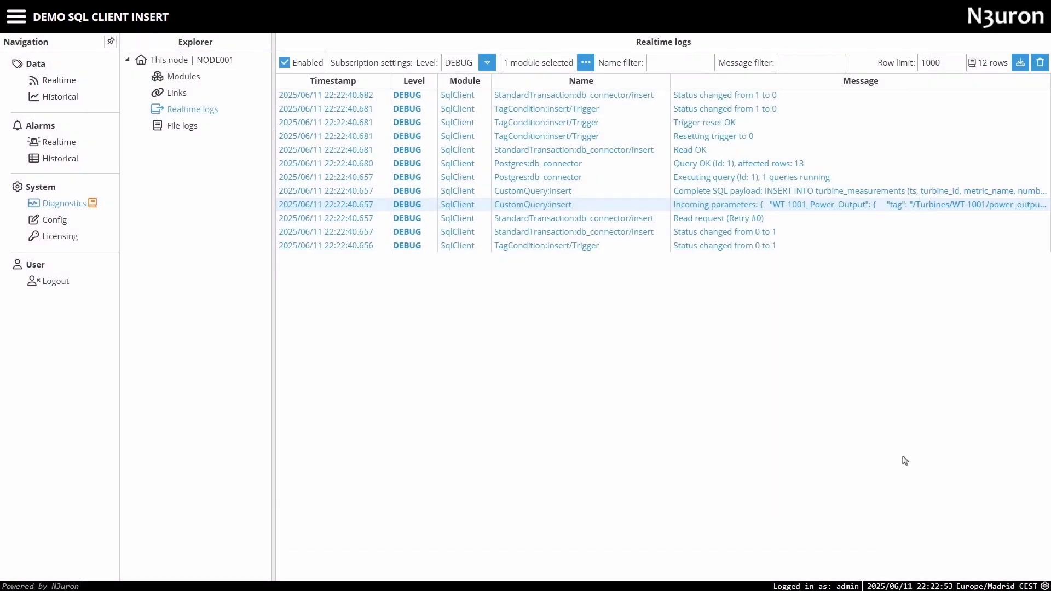
- Examine the full Complete SQL payload log message, with its INSERT INTO turbine_measurements statement and all value rows
right_click(791, 197)
click(802, 229)
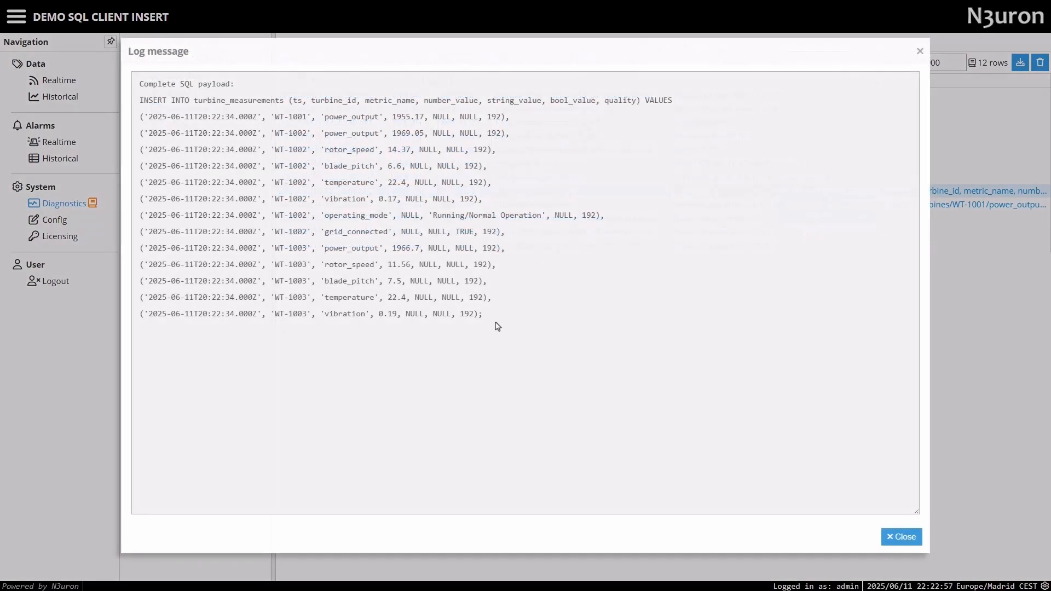
drag(483, 316, 128, 92)
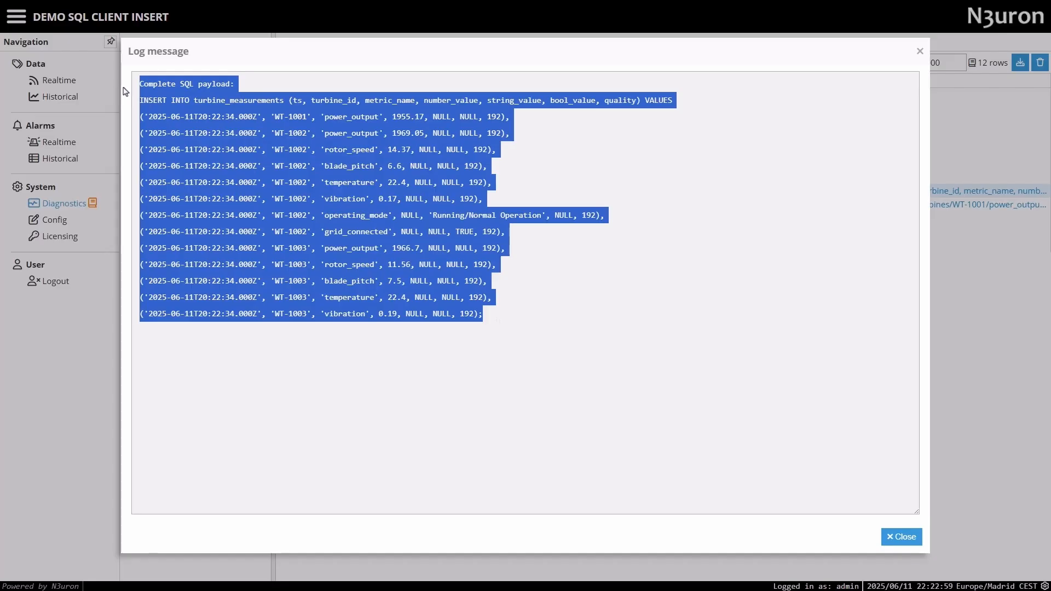
click(498, 318)
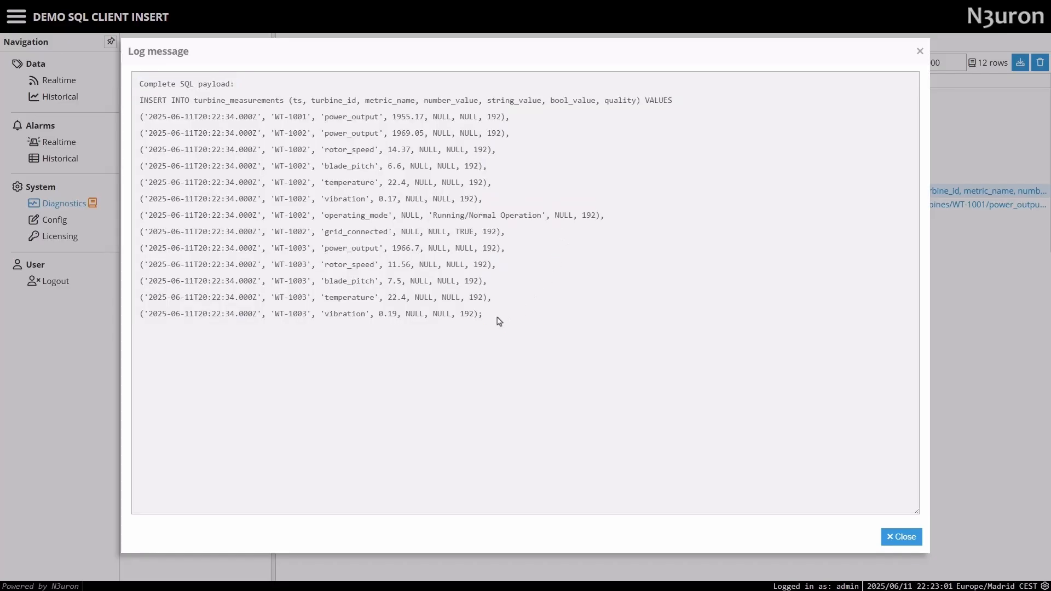
drag(486, 319, 88, 109)
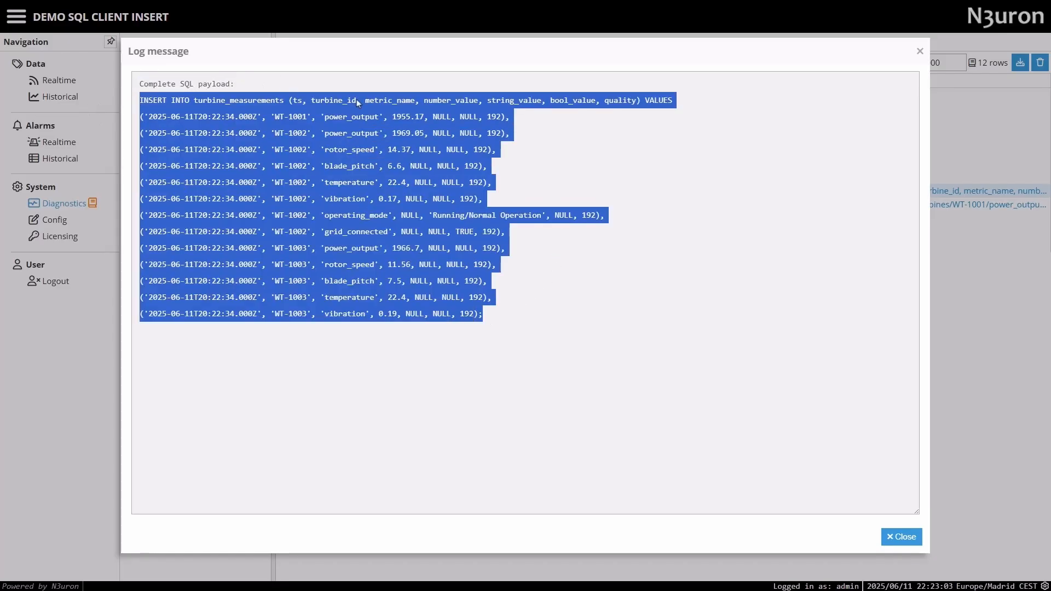
click(898, 536)
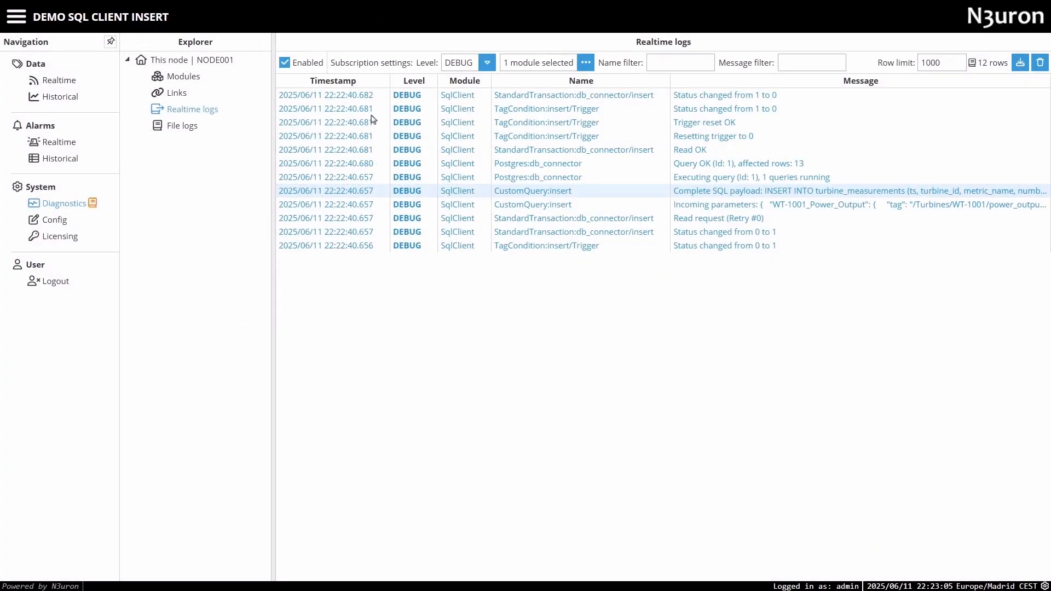
- Switch to pgAdmin 4 and run the SELECT query on public.turbine_measurements ordered by id descending
key(super)
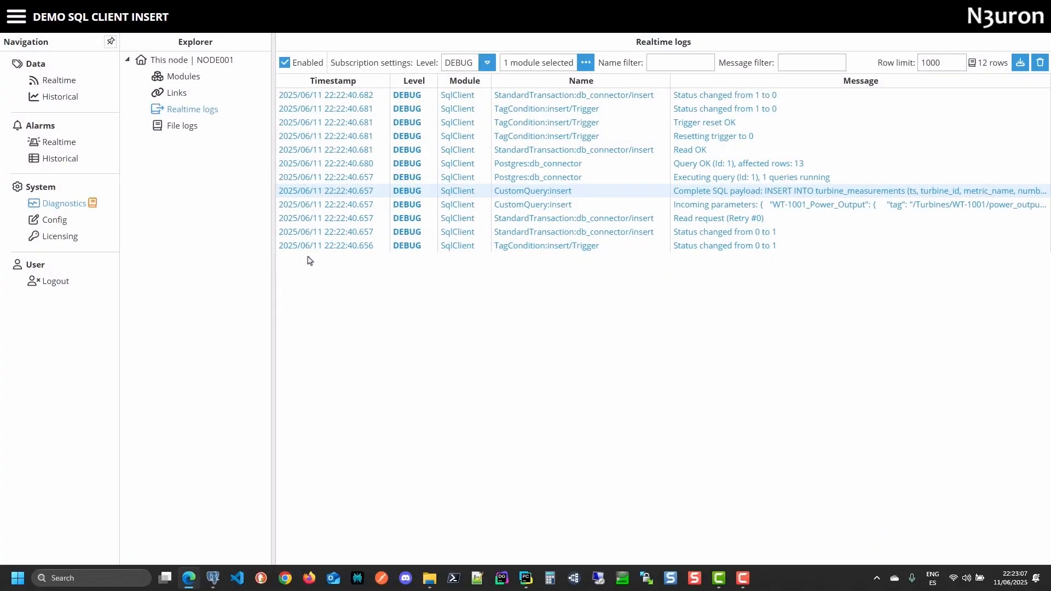
click(213, 578)
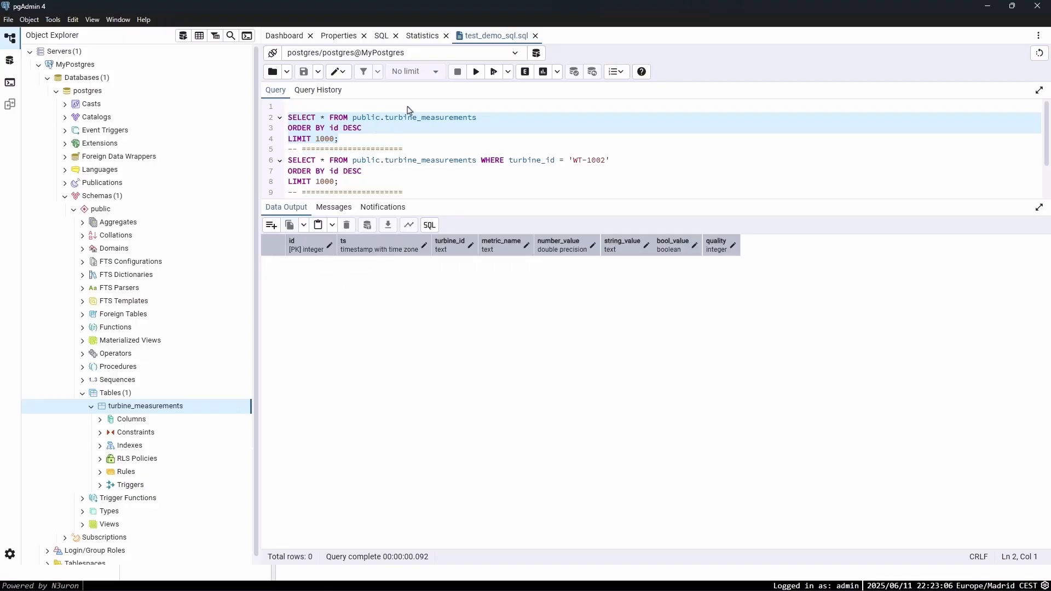
click(476, 75)
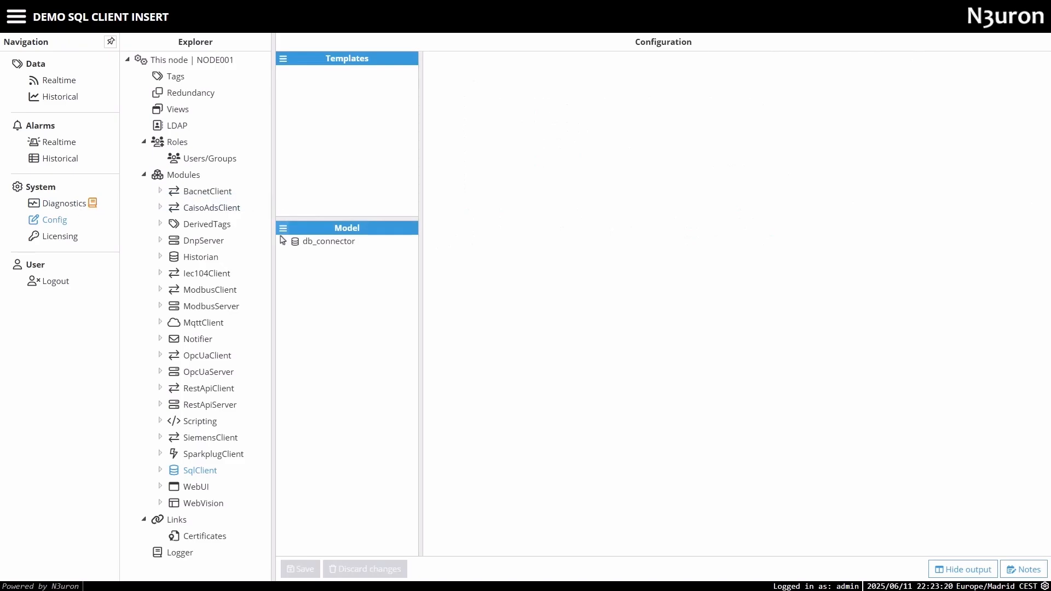
- Add a Periodic trigger to the db_connector insert transaction in the SqlClient configuration and set its type to Fixed interval
click(321, 255)
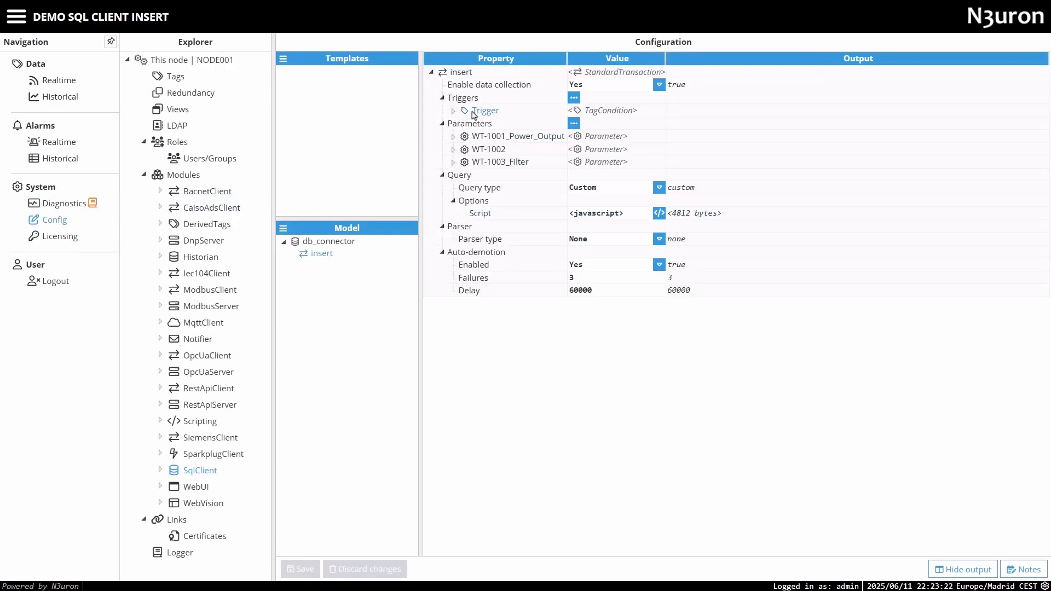
click(453, 112)
click(453, 112)
click(574, 98)
click(586, 119)
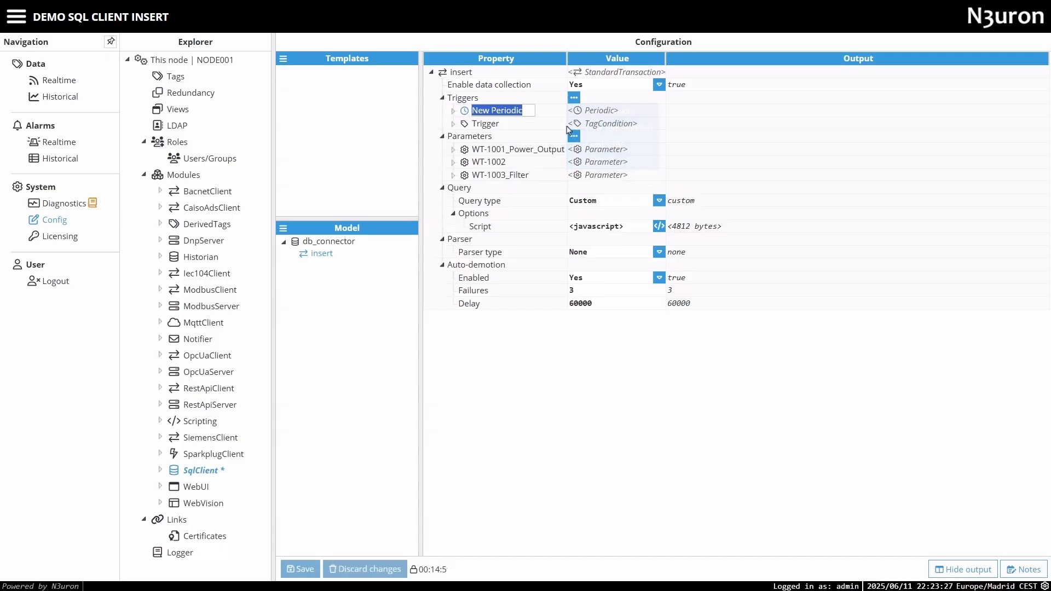
click(453, 112)
click(587, 127)
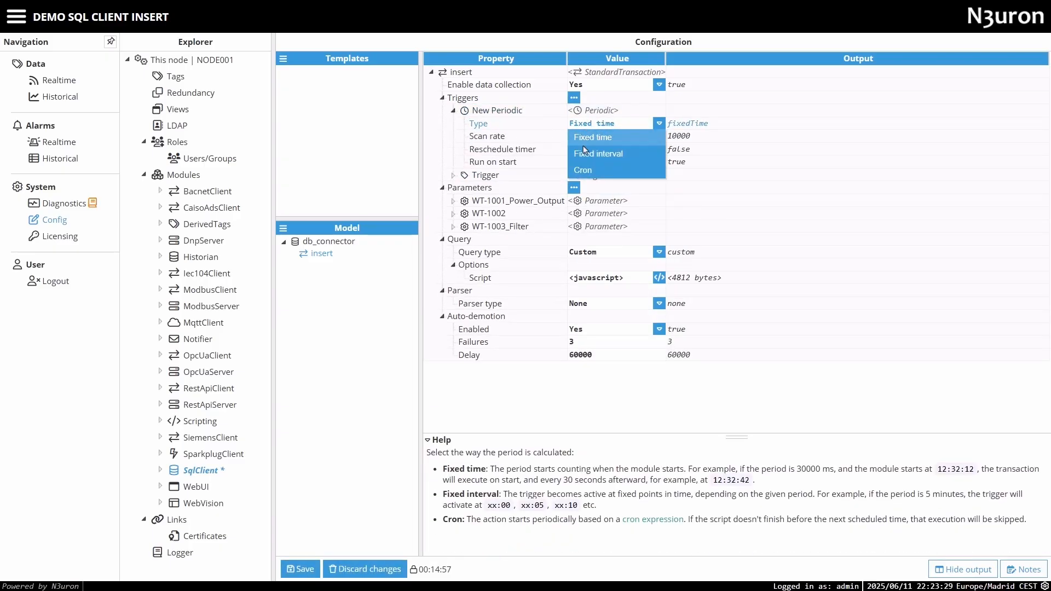
click(589, 148)
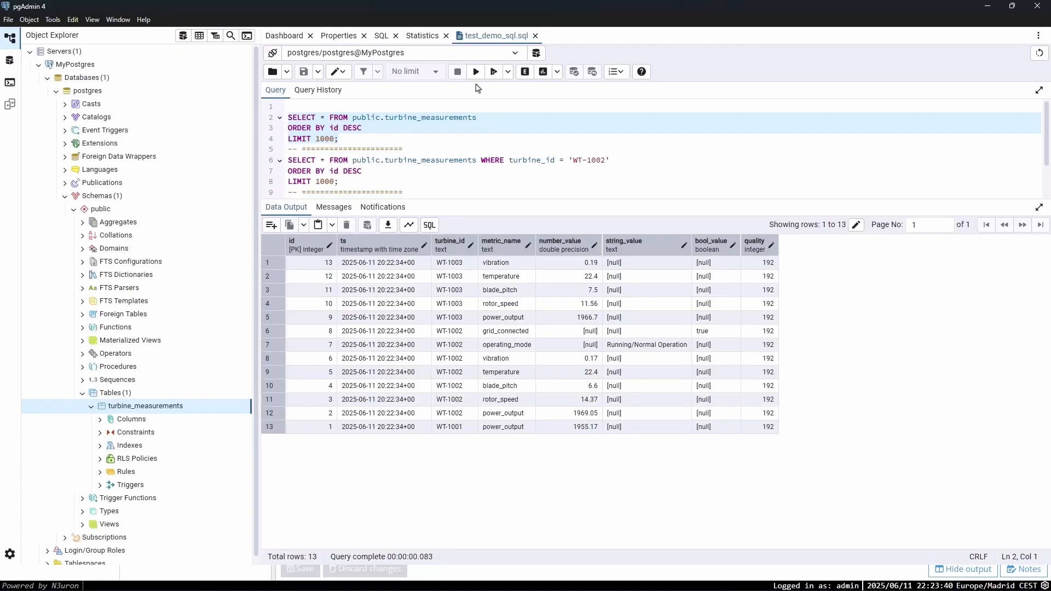
- Rerun the turbine_measurements query in pgAdmin 4 and check the returned rows for new periodic inserts, repeating the query once more
click(477, 76)
scroll(515, 386, down, 3)
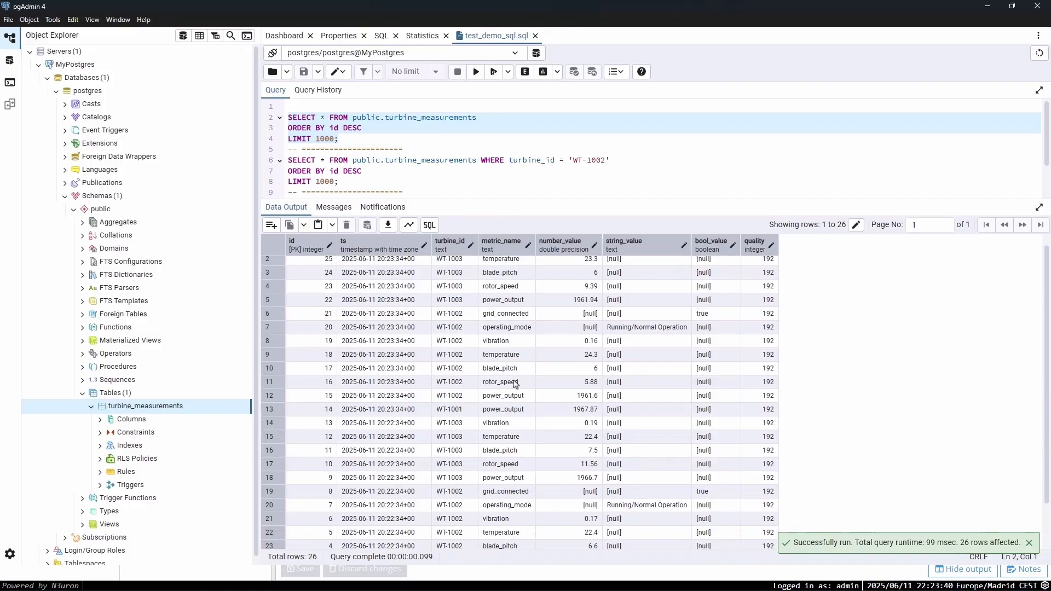
scroll(507, 393, up, 3)
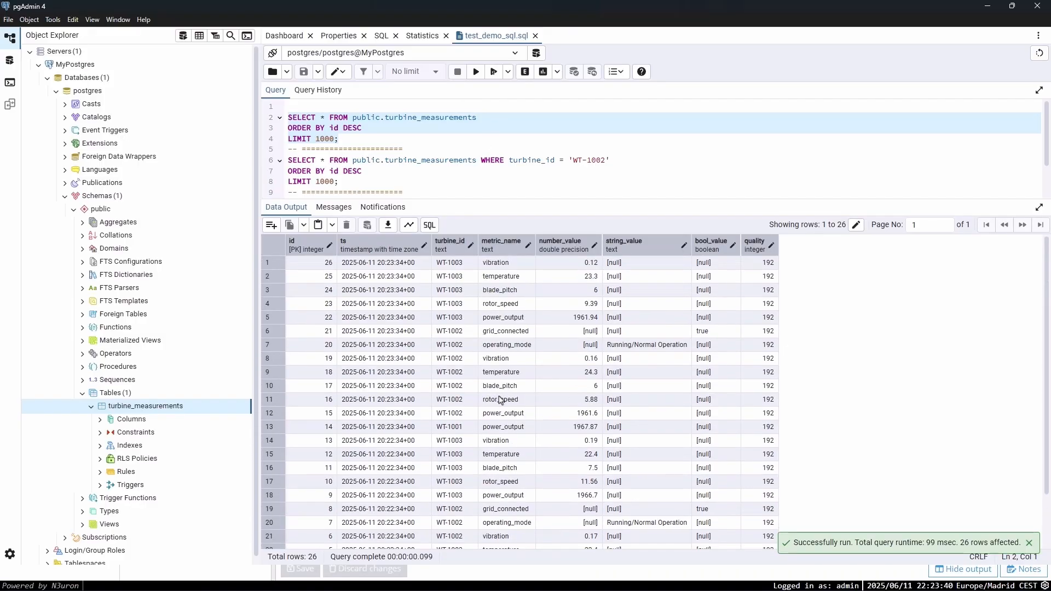
click(310, 266)
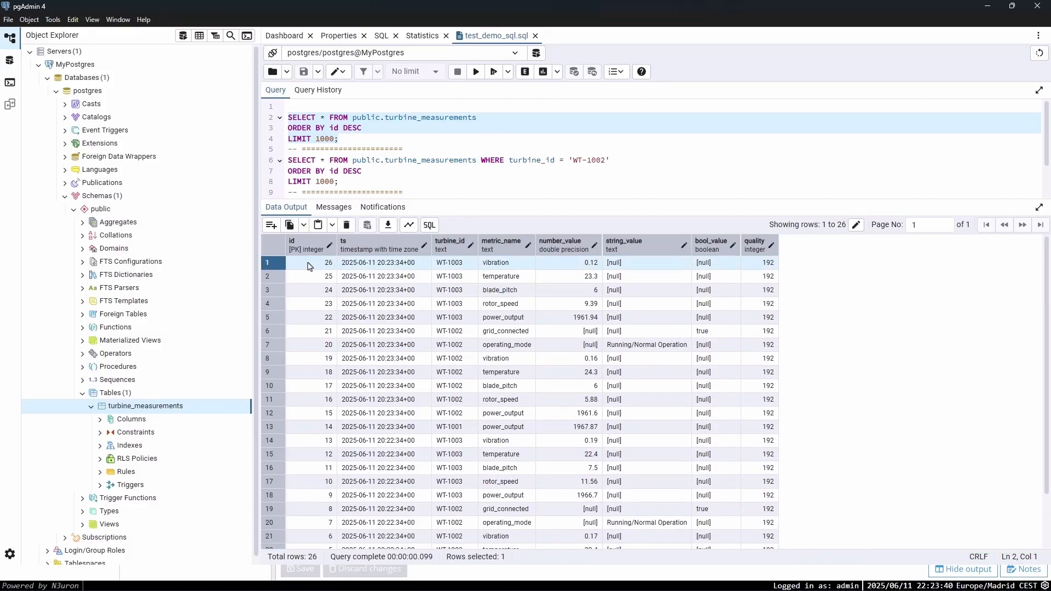
click(476, 74)
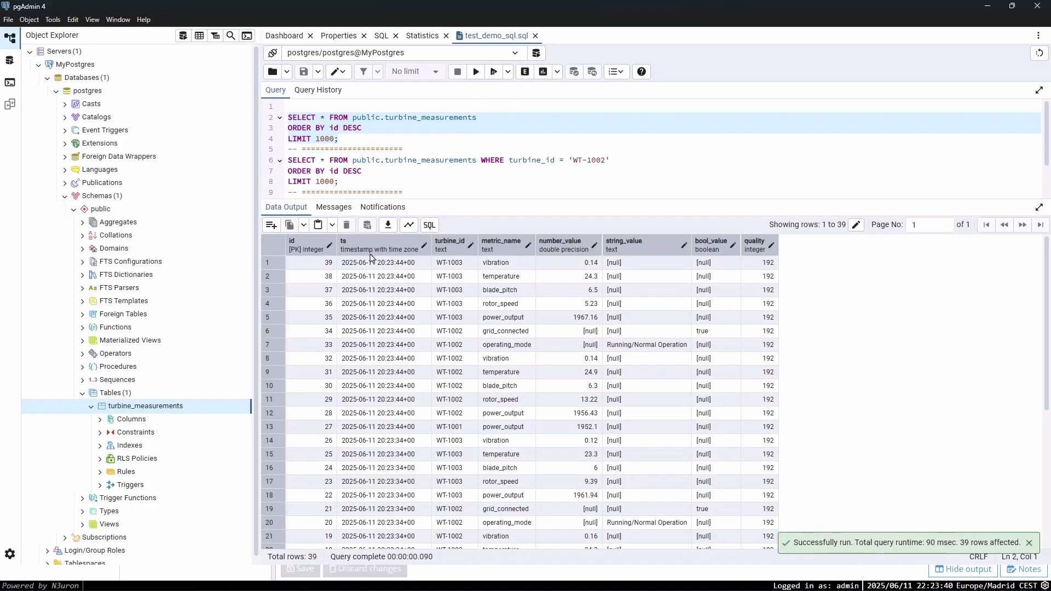